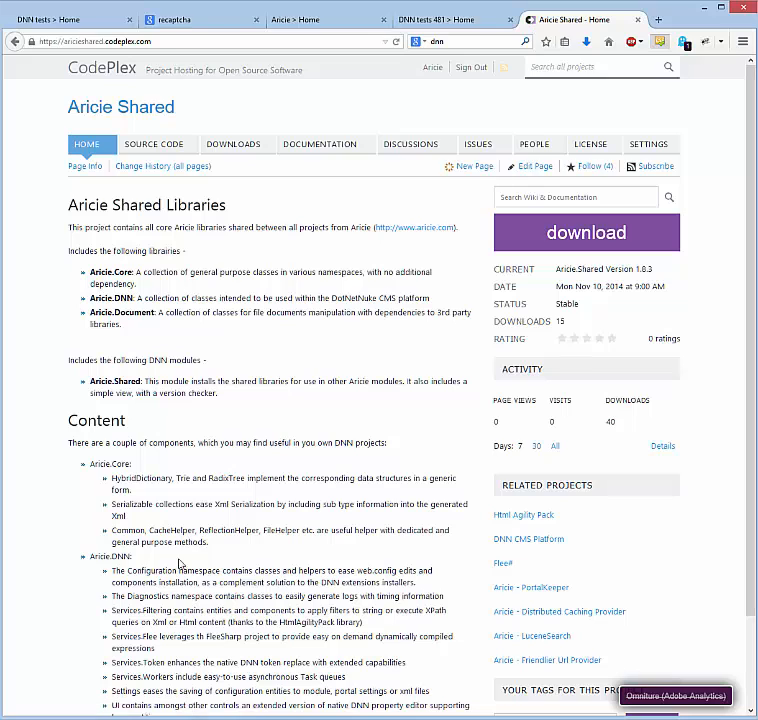
View the Aricie.Shared 1.8.3 release downloads on CodePlex, then switch to the DNN test site's registration form
left_click(232, 145)
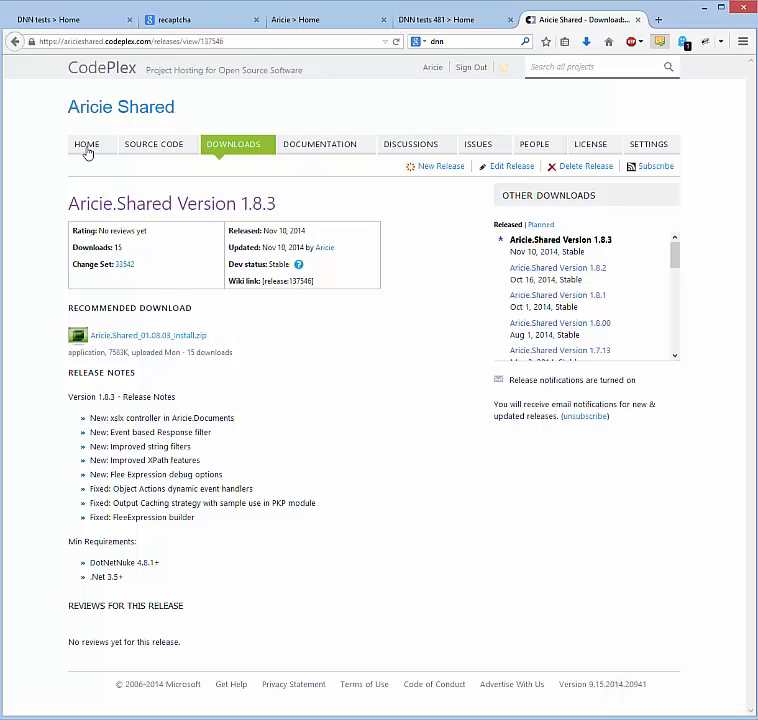
left_click(62, 21)
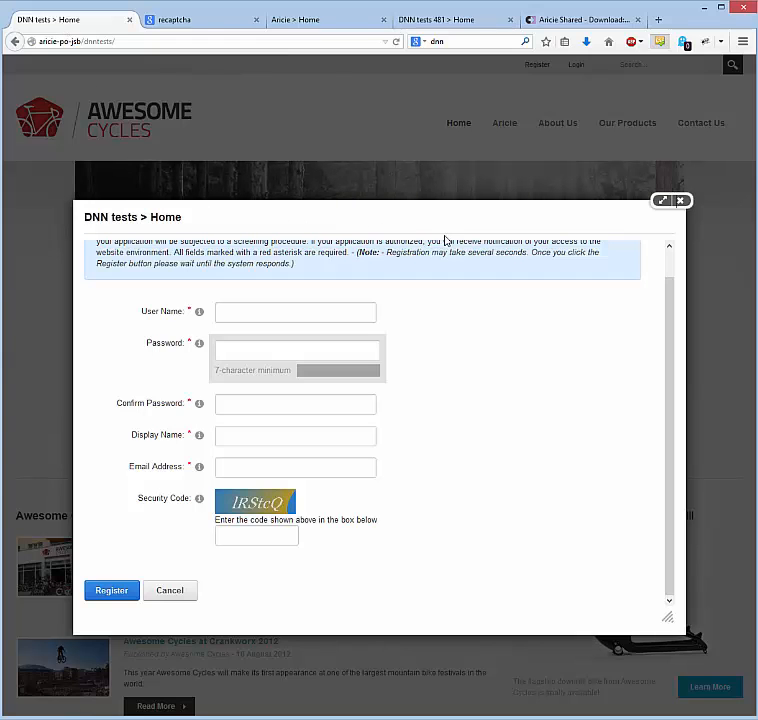
Close the registration popup and move the DNN tests 481 site tab into second position
left_click(680, 200)
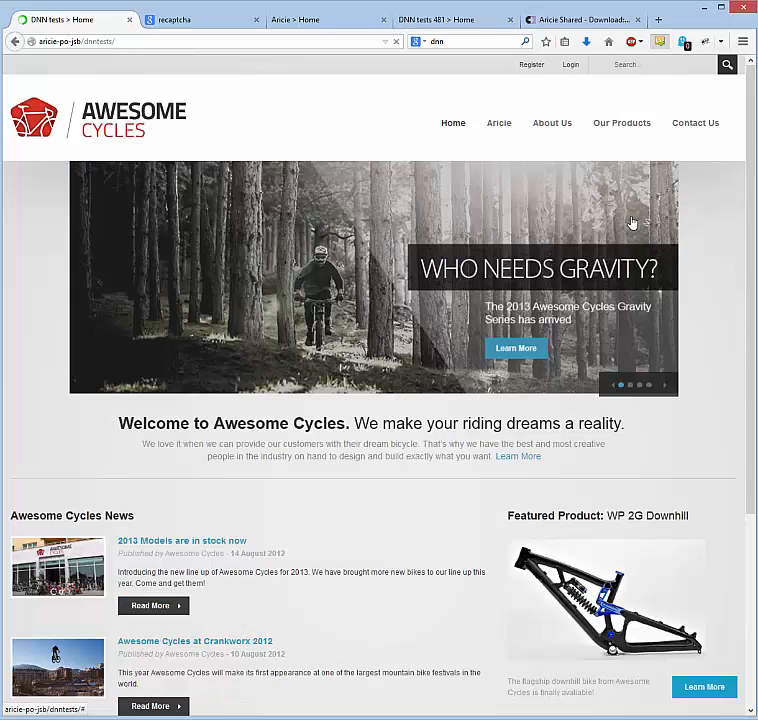
left_click_drag(456, 27, 215, 25)
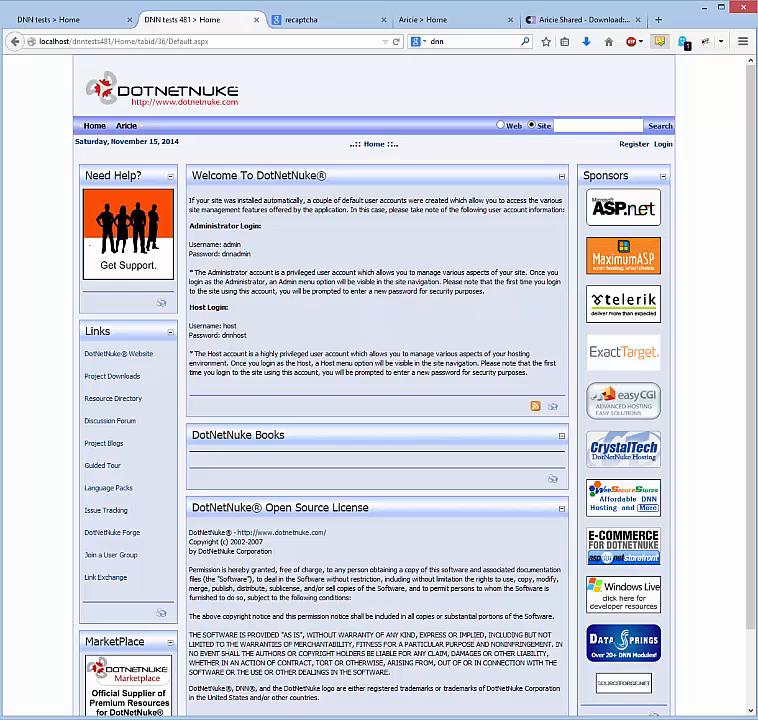
Check the 481 site's registration form security code, then log in with the superuser's user name and password
left_click(632, 146)
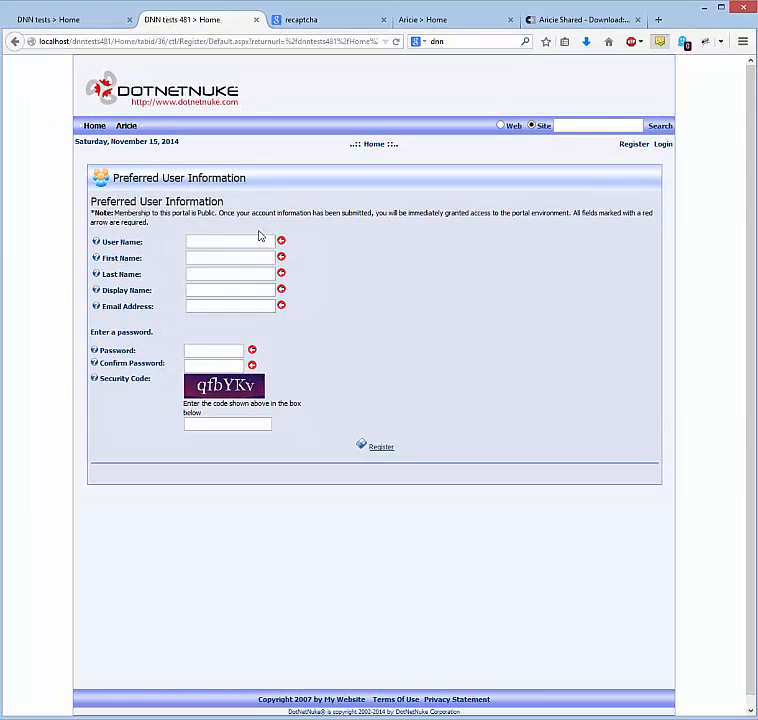
left_click(660, 145)
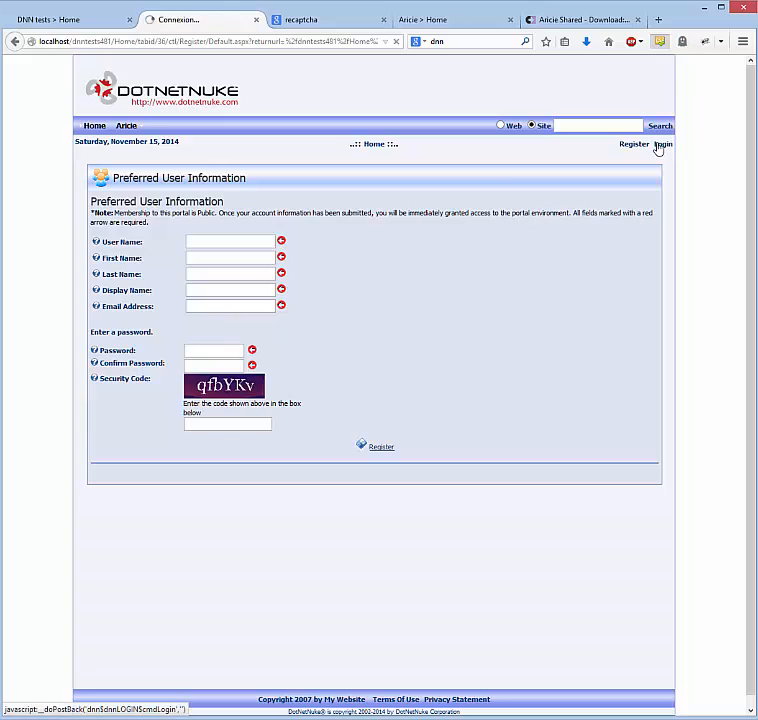
type("Jesse")
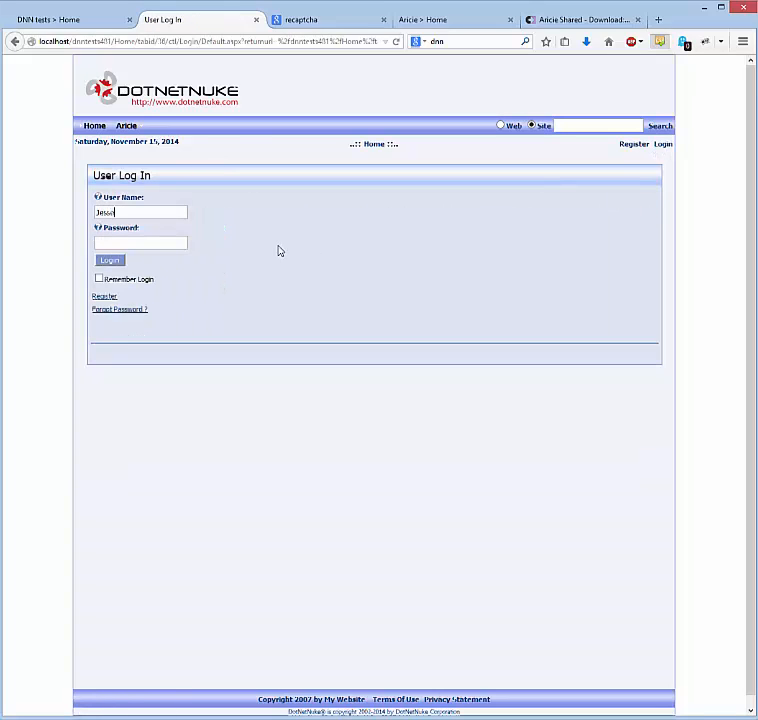
key("Tab")
type("•••••••")
key("Return")
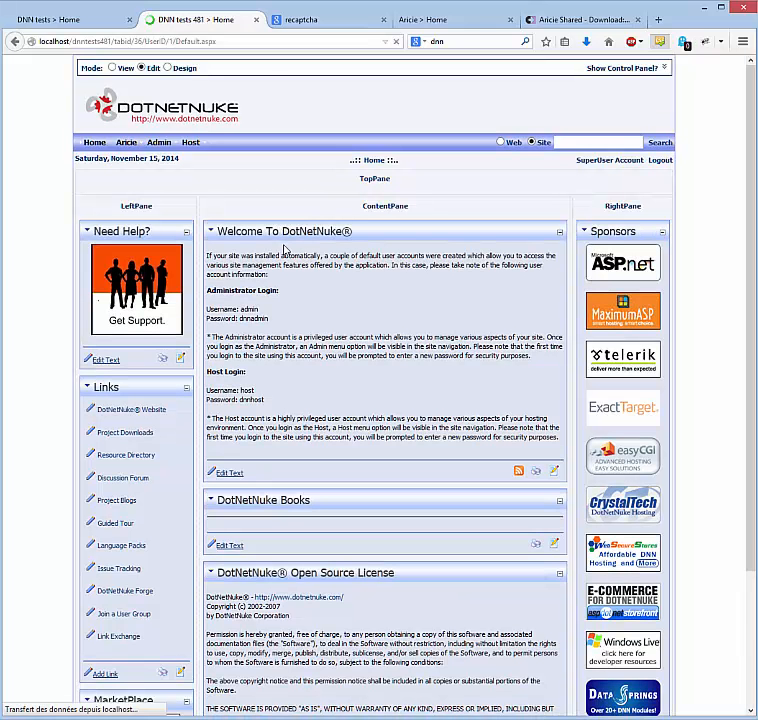
In Aricie > Portal Keeper, register the firewall, bot farm and web services components, then go to Awesome Cycles
mouse_move(127, 144)
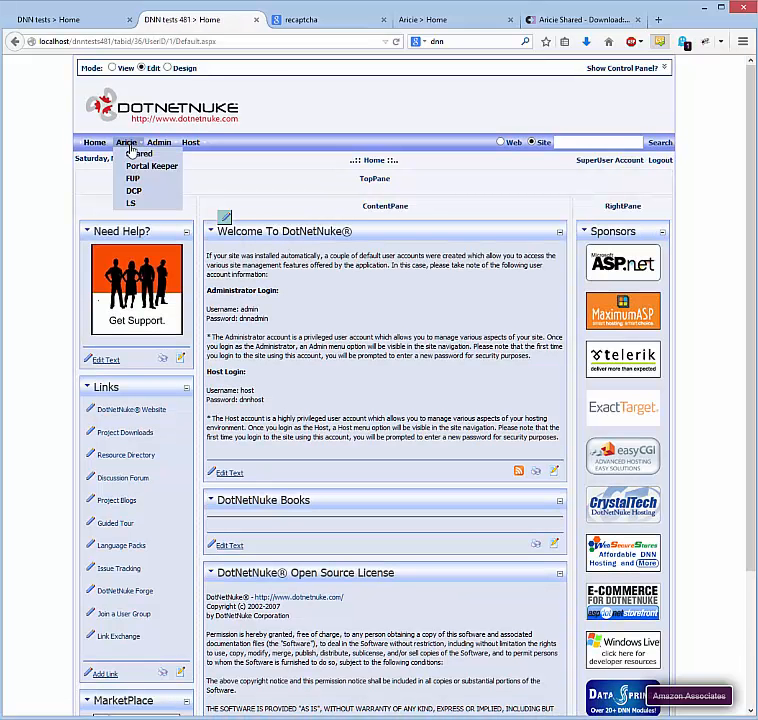
left_click(145, 170)
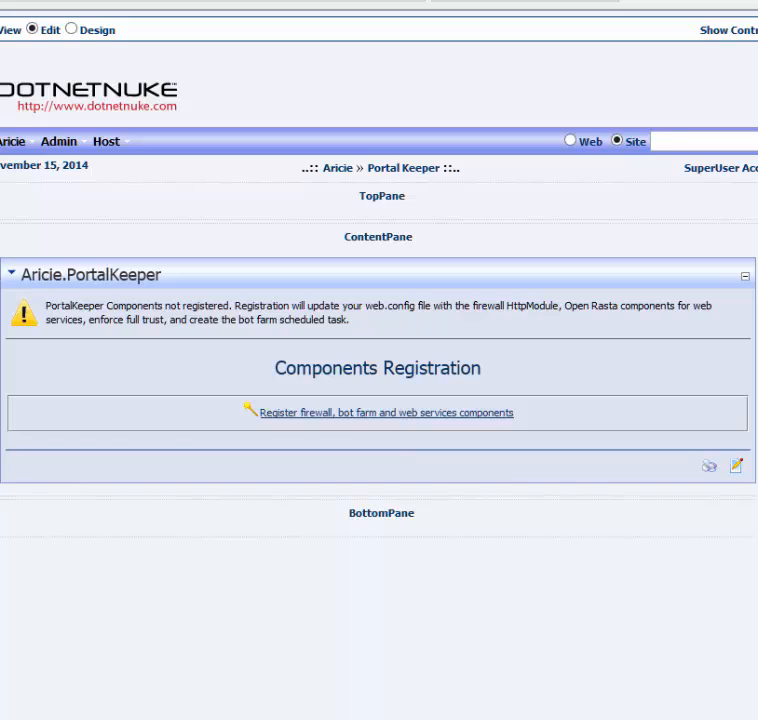
left_click(325, 416)
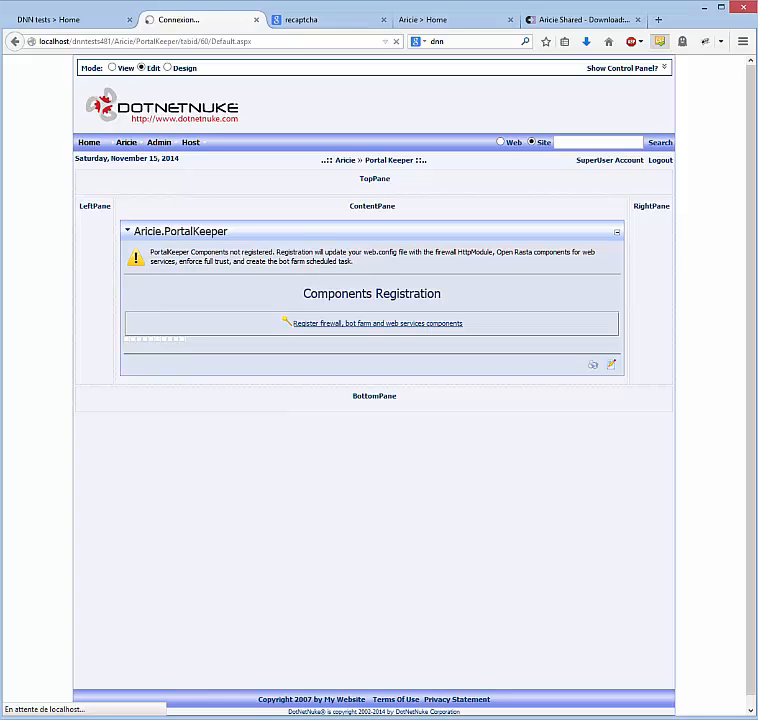
left_click(58, 18)
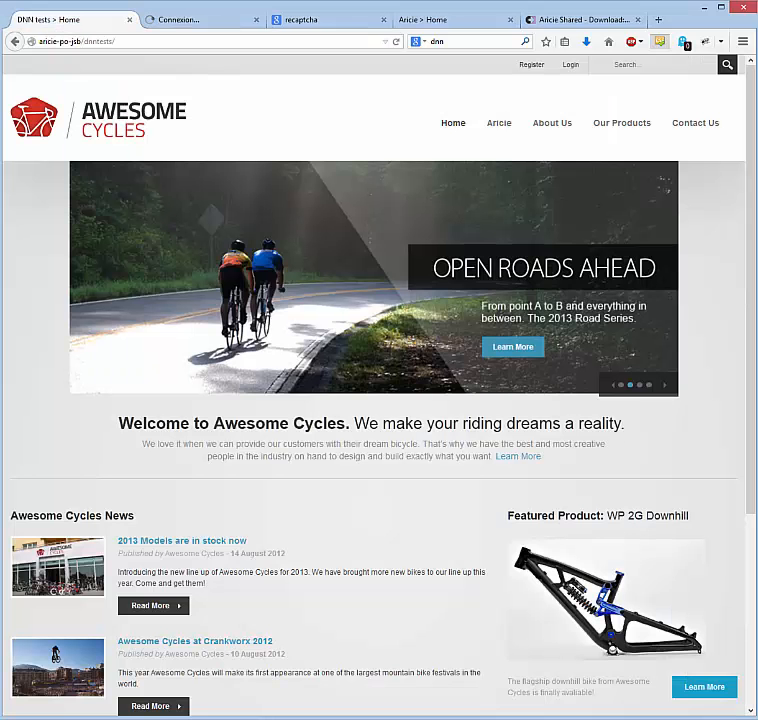
Log in to Awesome Cycles with the superuser credentials and open Aricie > Portal Keeper
left_click(569, 66)
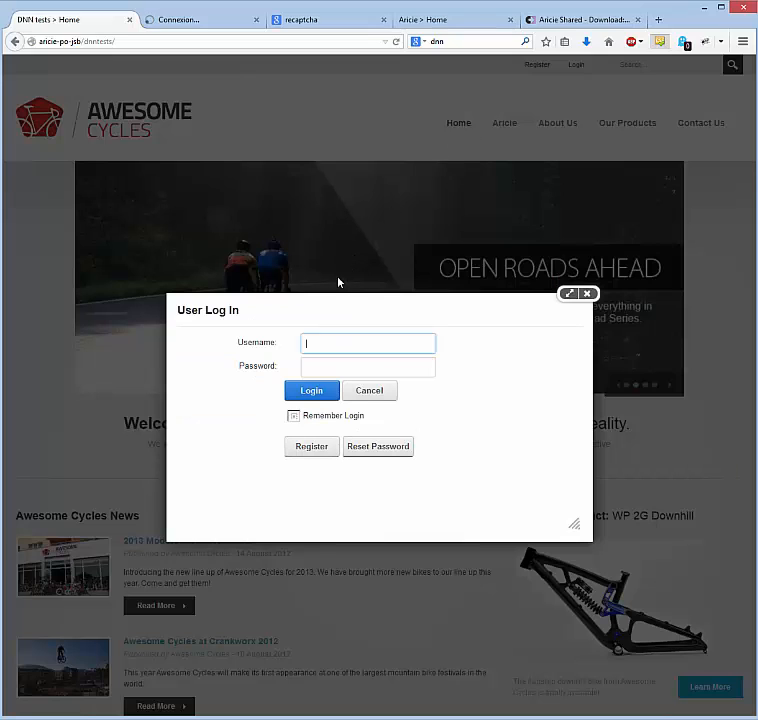
type("Jesse")
key("Tab")
type("********")
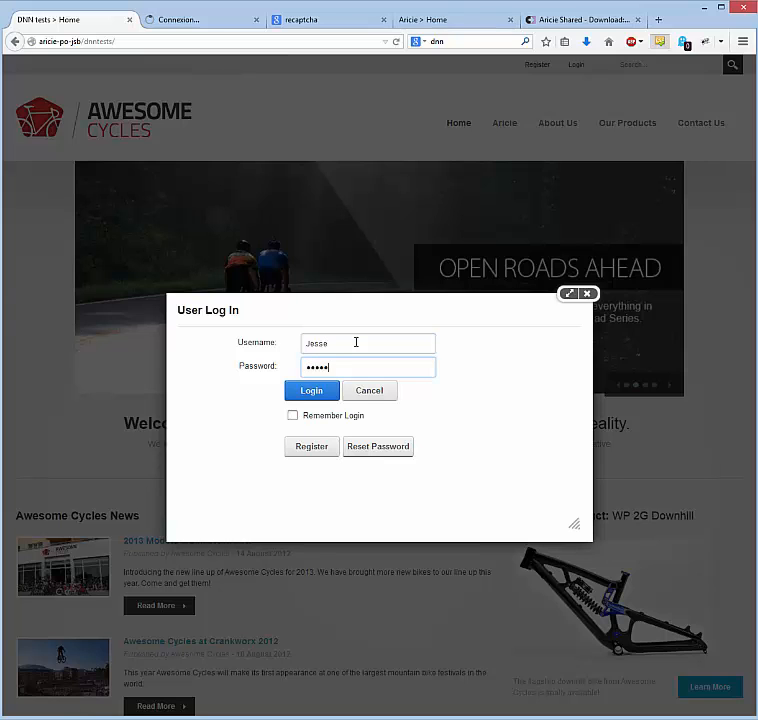
key("Return")
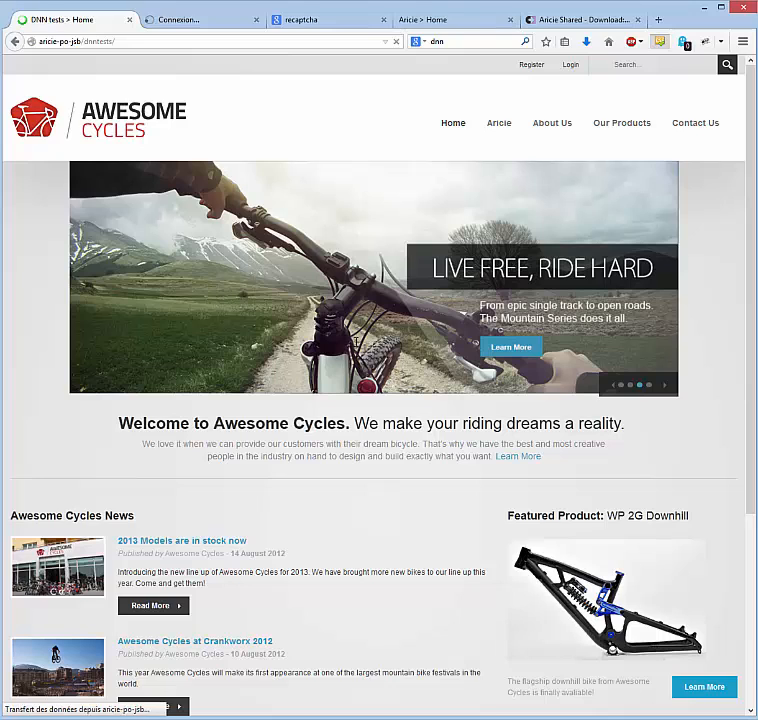
mouse_move(502, 124)
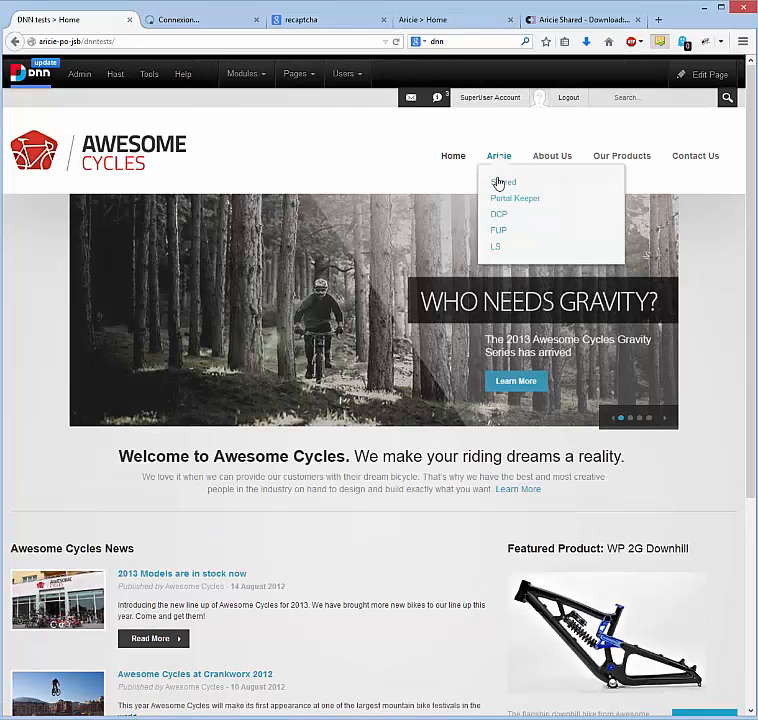
left_click(507, 200)
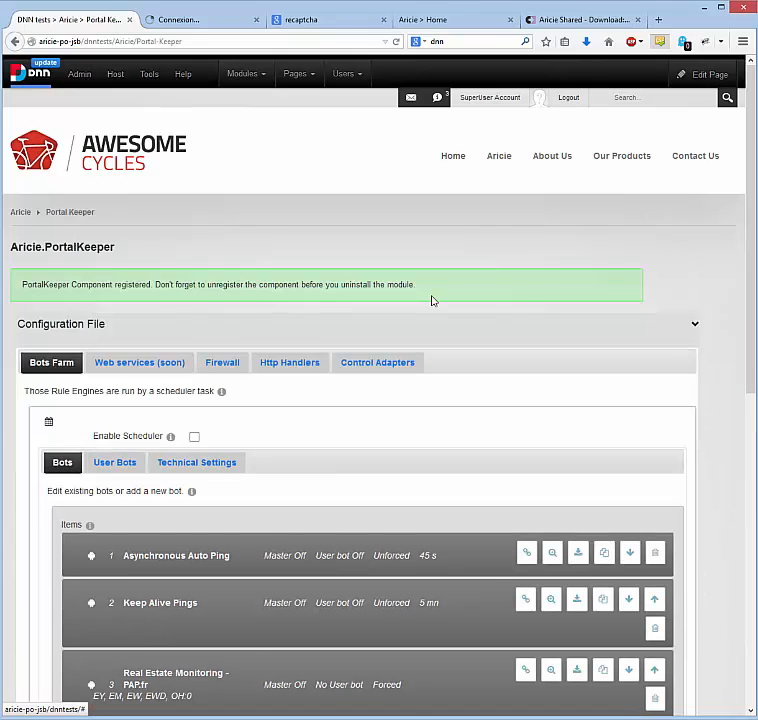
Scroll down to the Configuration File section and show the Control Adapters list
scroll(516, 277, "down", 4)
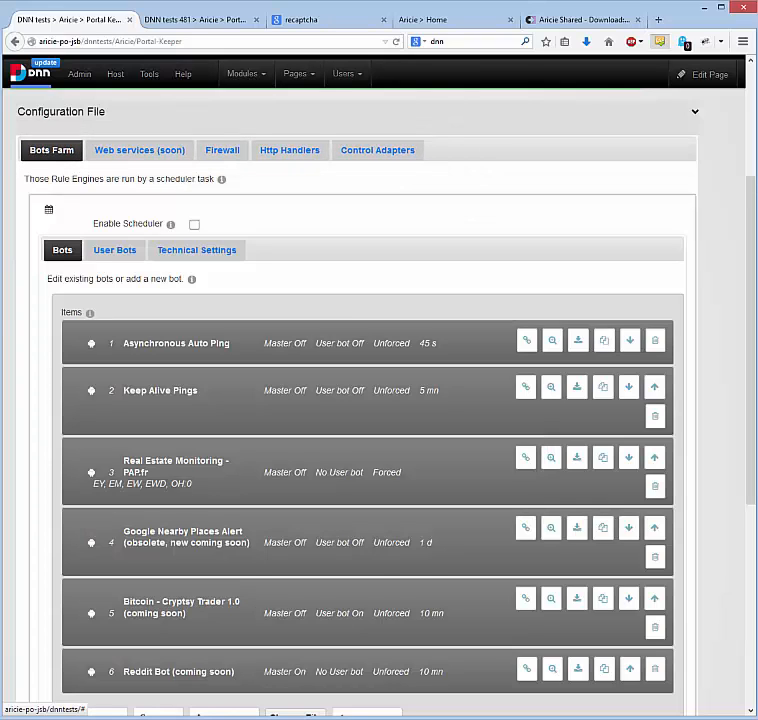
left_click(396, 157)
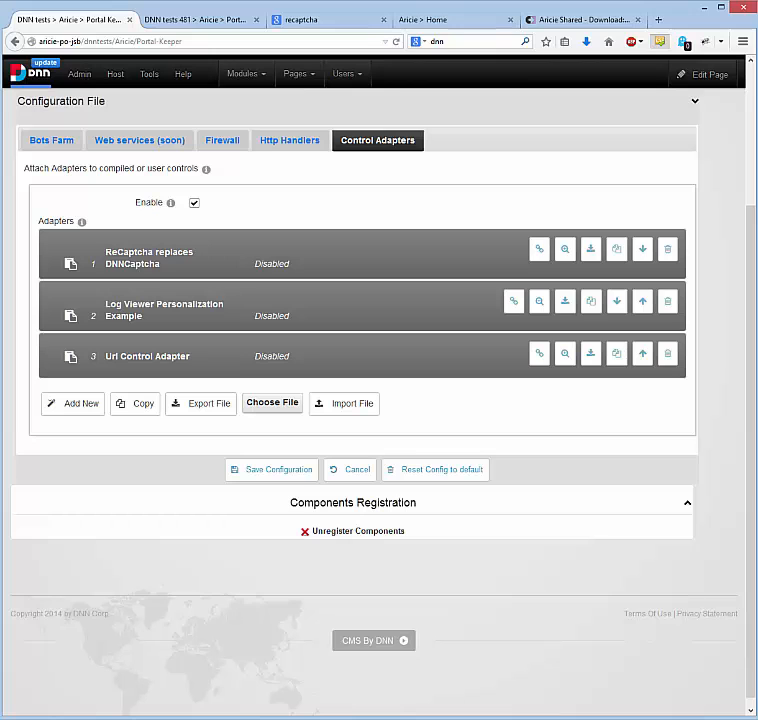
left_click(244, 261)
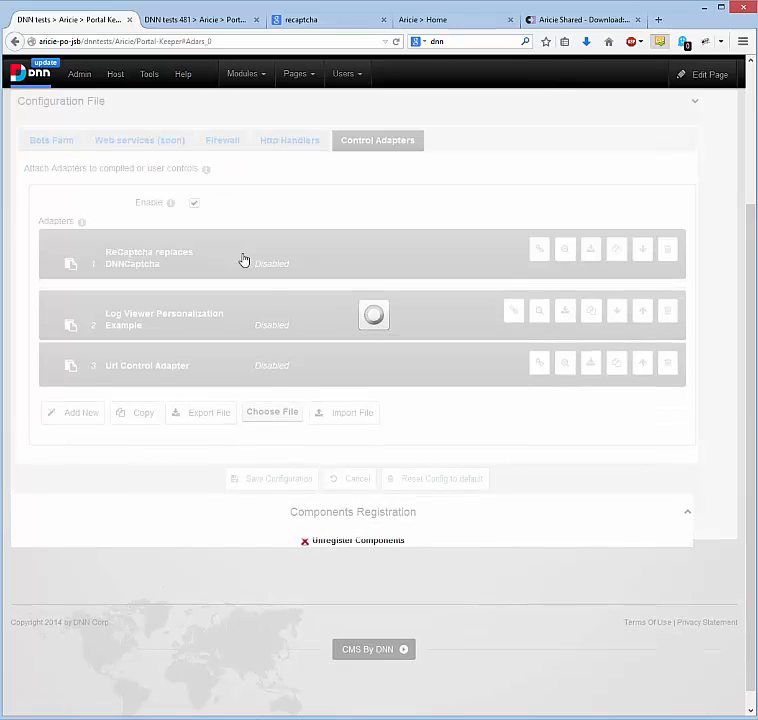
scroll(90, 289, "down", 1)
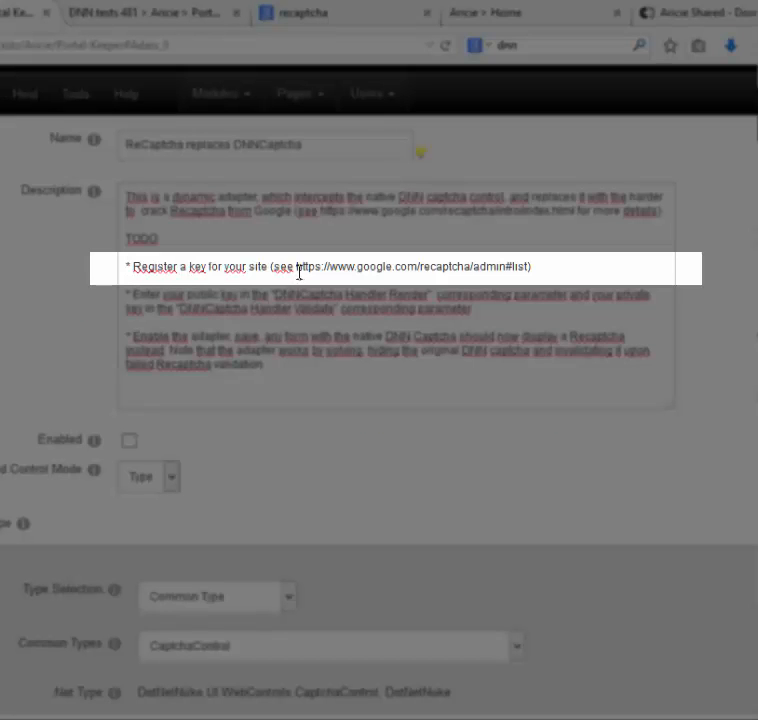
left_click_drag(297, 267, 529, 267)
key("ctrl+c")
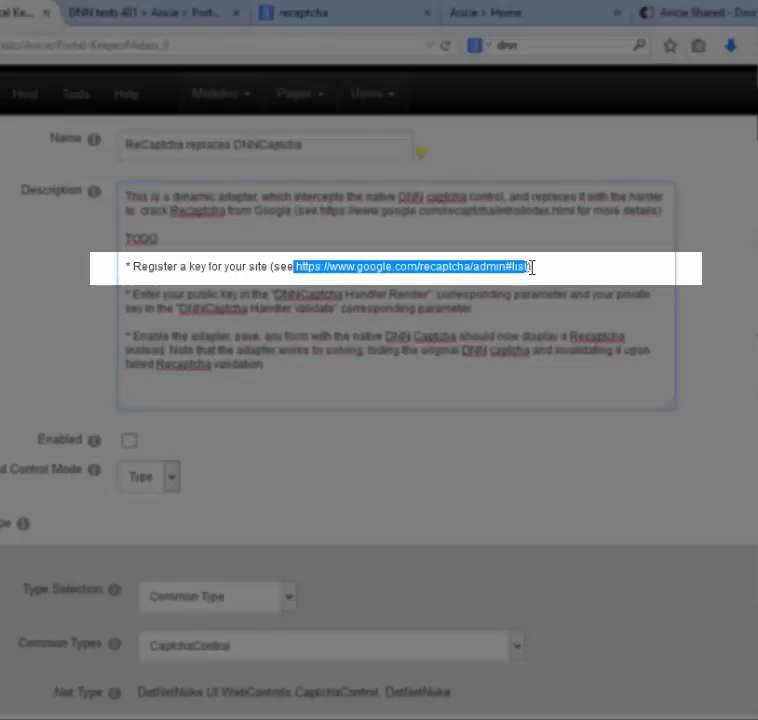
Load the reCAPTCHA admin#list page in the reCAPTCHA tab and display aricie-po-jsb's public and private keys
left_click(332, 20)
left_click(254, 43)
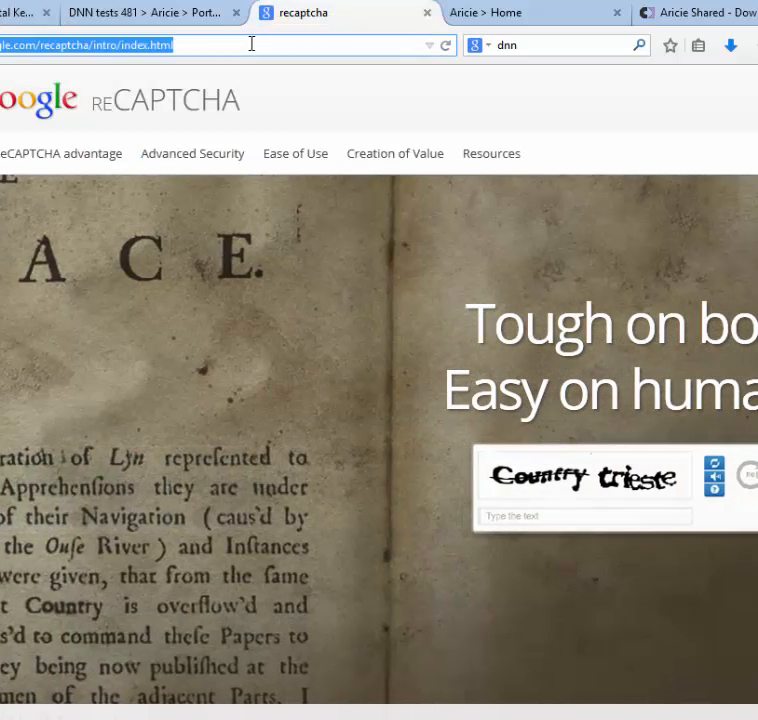
key("ctrl+v")
key("Return")
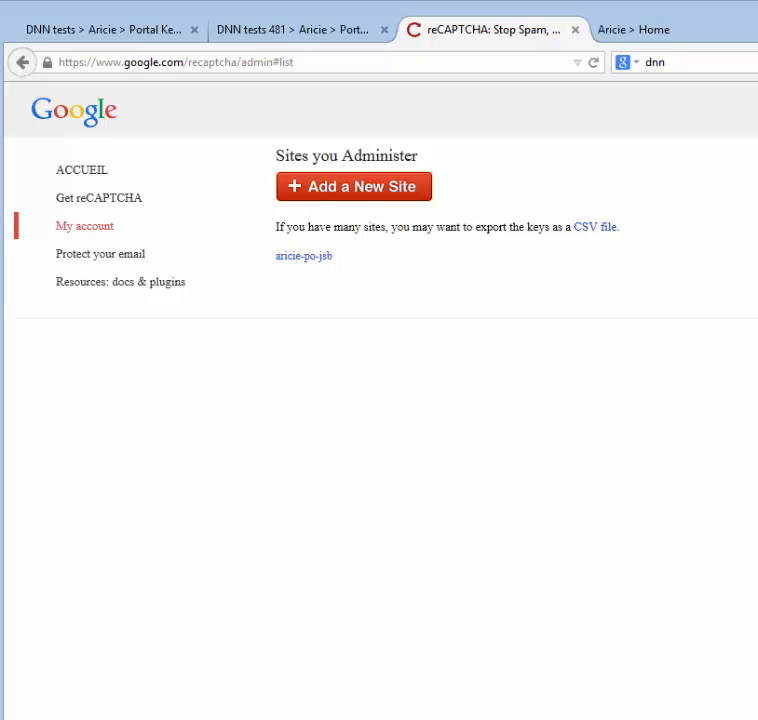
left_click(306, 262)
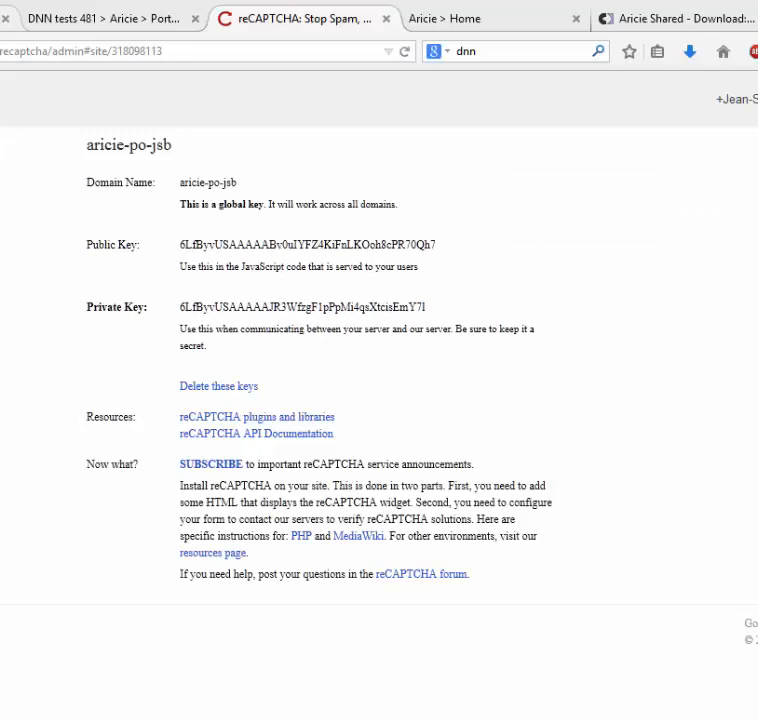
left_click(2, 19)
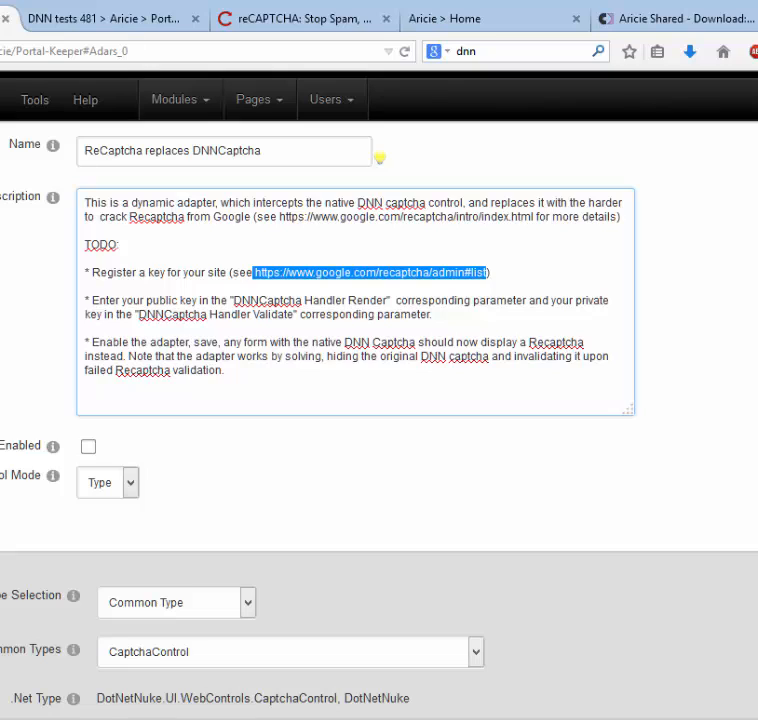
Scroll to Dynamic Handlers and open DNNCaptcha Handler Render to see its Add Recaptcha Html and Hide Native Captcha actions
left_click(627, 429)
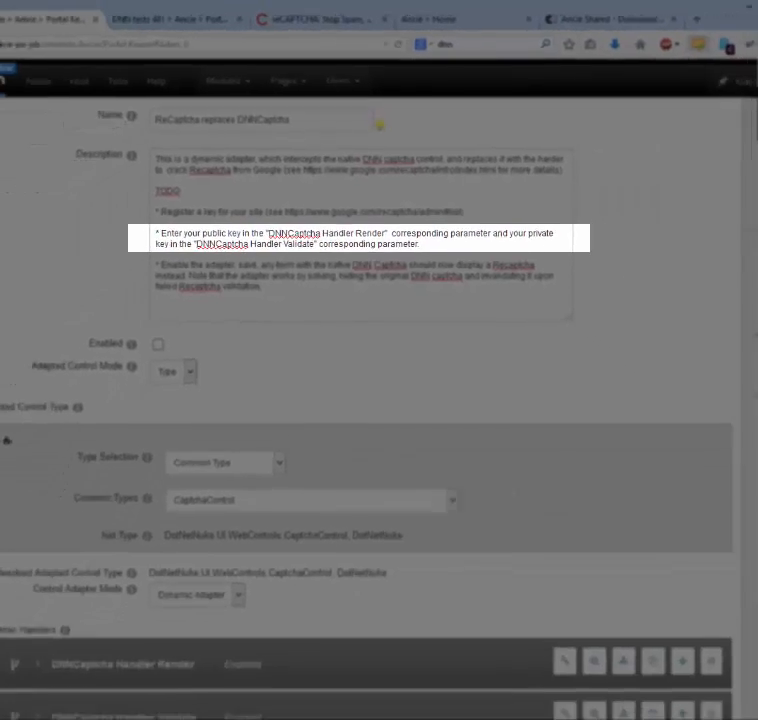
left_click_drag(752, 304, 752, 340)
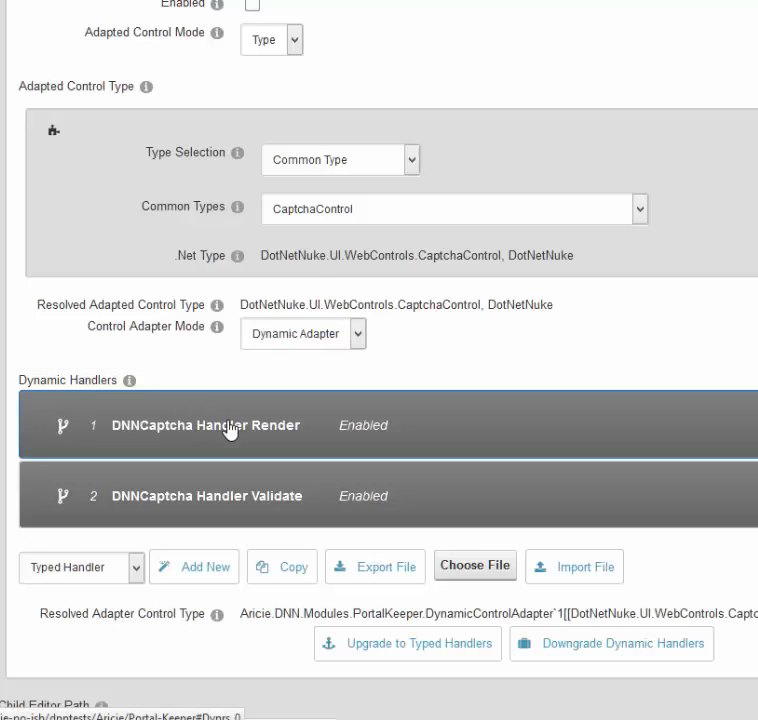
left_click(230, 430)
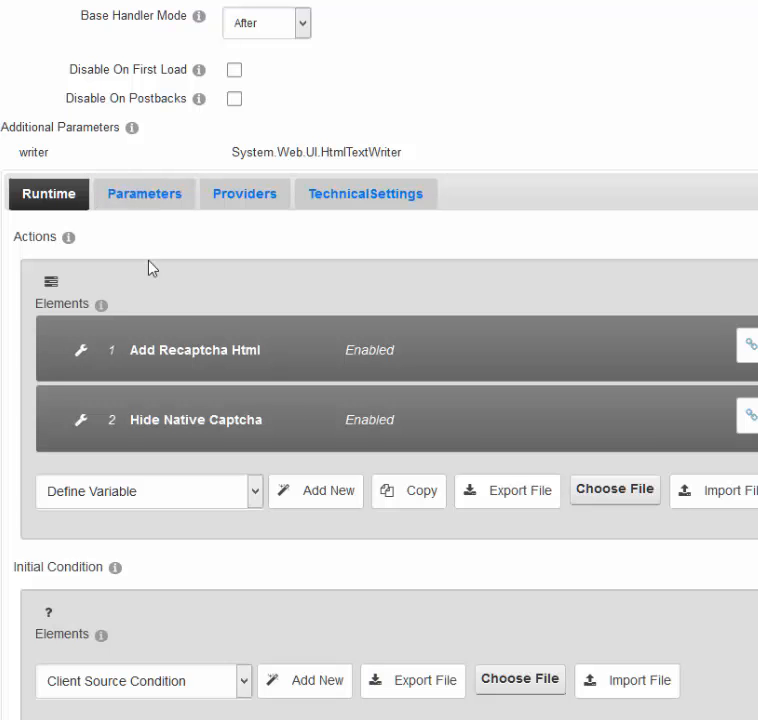
Paste the aricie-po-jsb reCAPTCHA public key into the handler's RecaptchaPublicKey parameter, then go back to the adapter
left_click(146, 198)
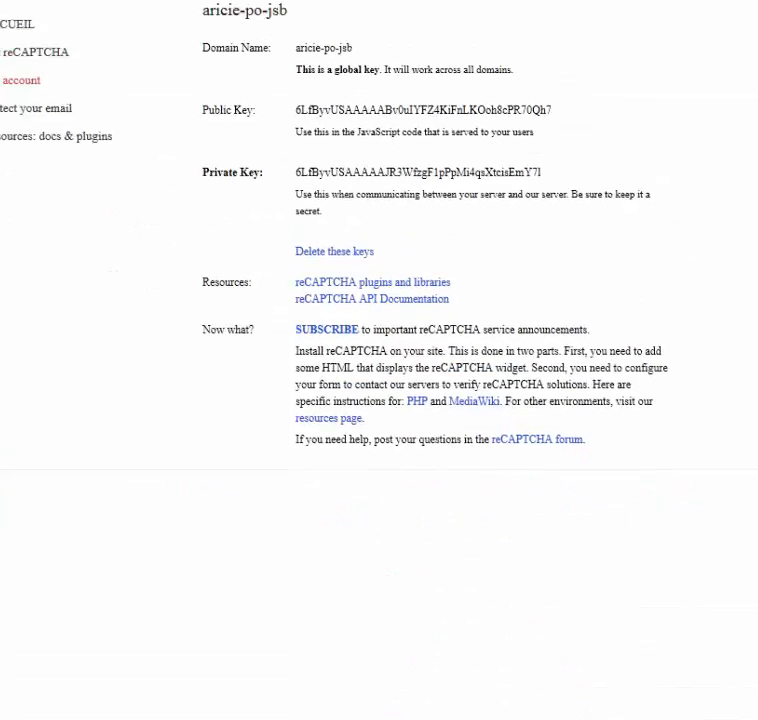
double_click(373, 108)
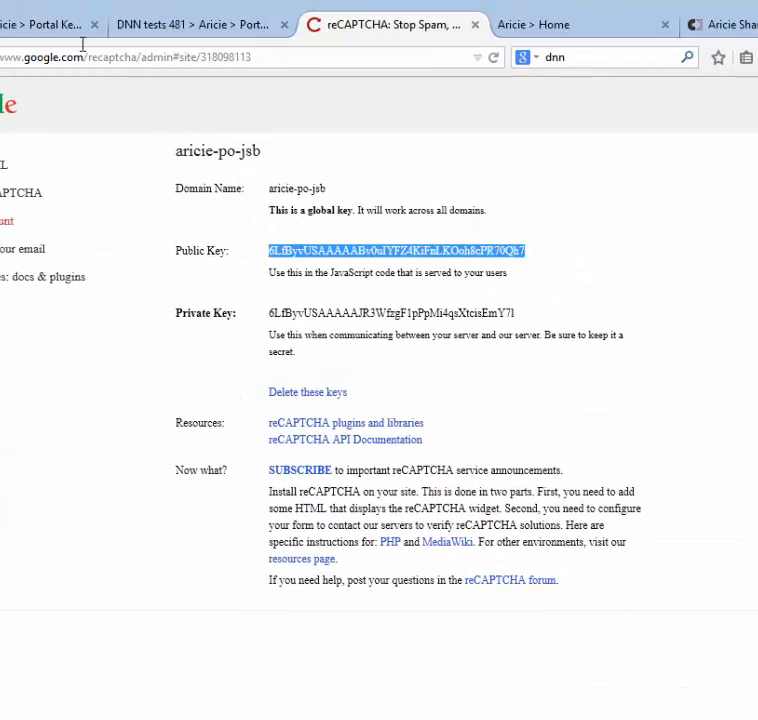
left_click(45, 24)
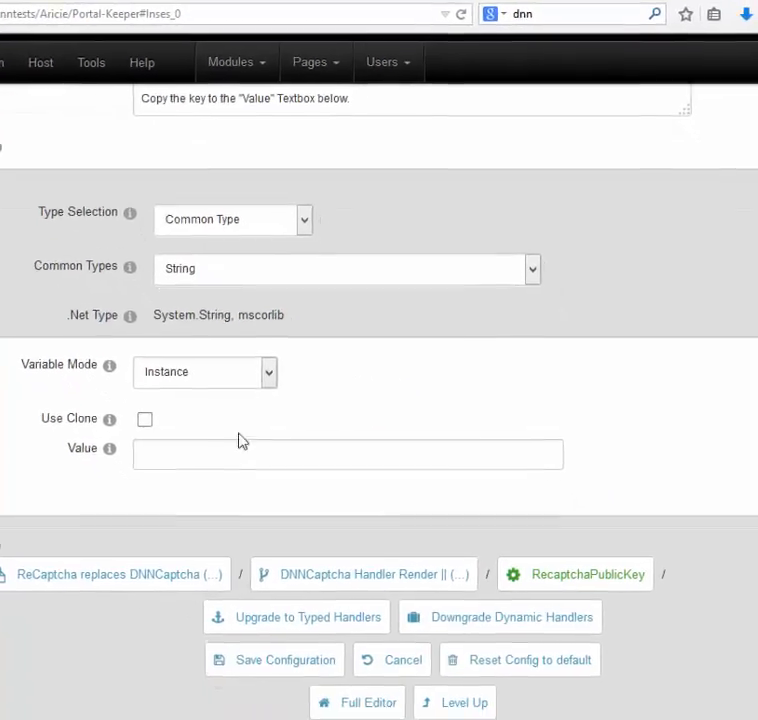
left_click(226, 450)
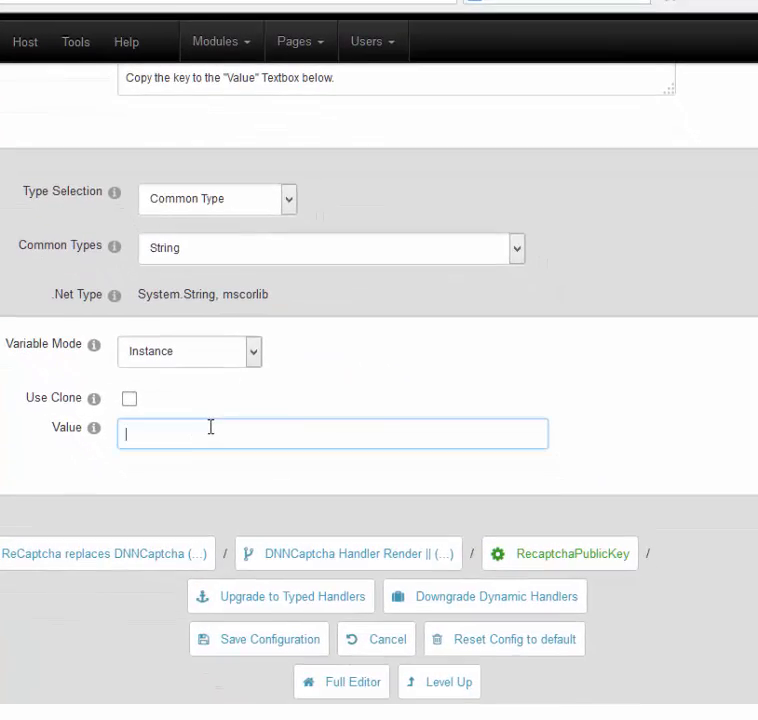
key("ctrl+v")
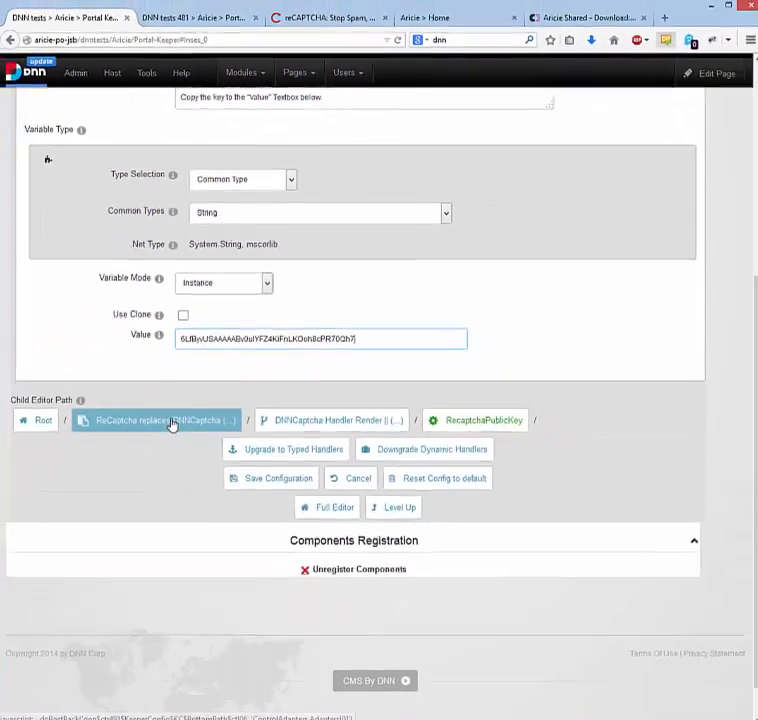
left_click(82, 553)
Paste the reCAPTCHA private key into the Validate handler's RecaptchaPrivateKey value
left_click(215, 570)
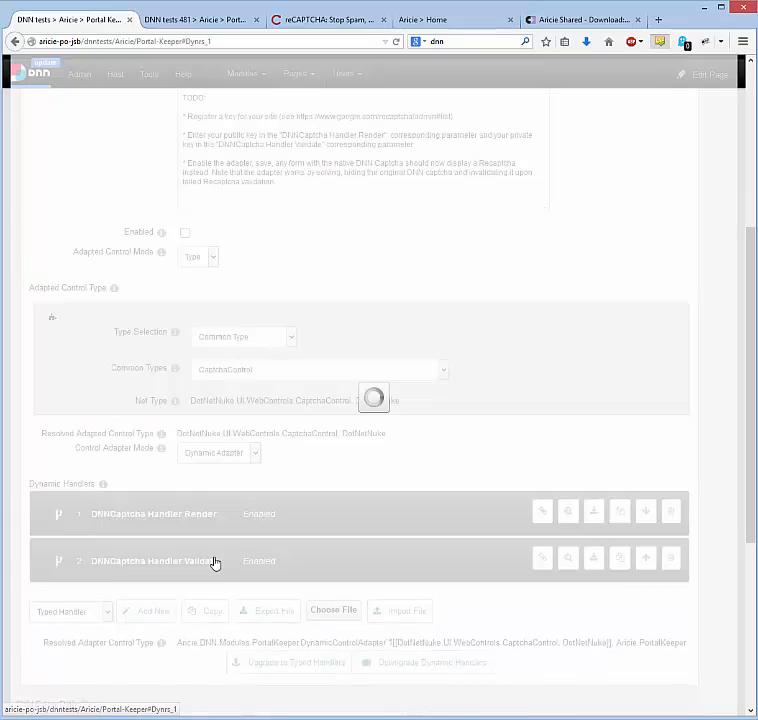
scroll(167, 492, "down", 3)
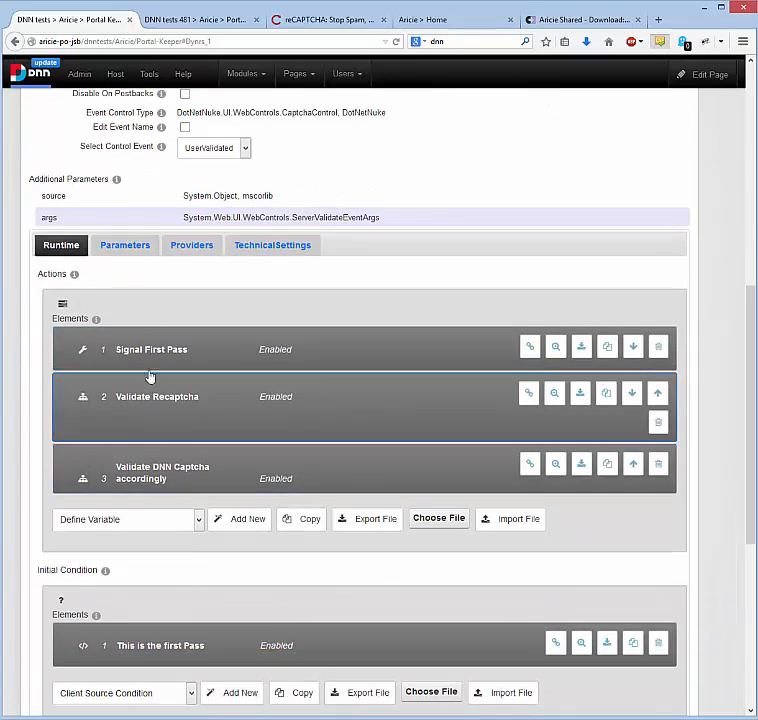
left_click(129, 254)
left_click(325, 20)
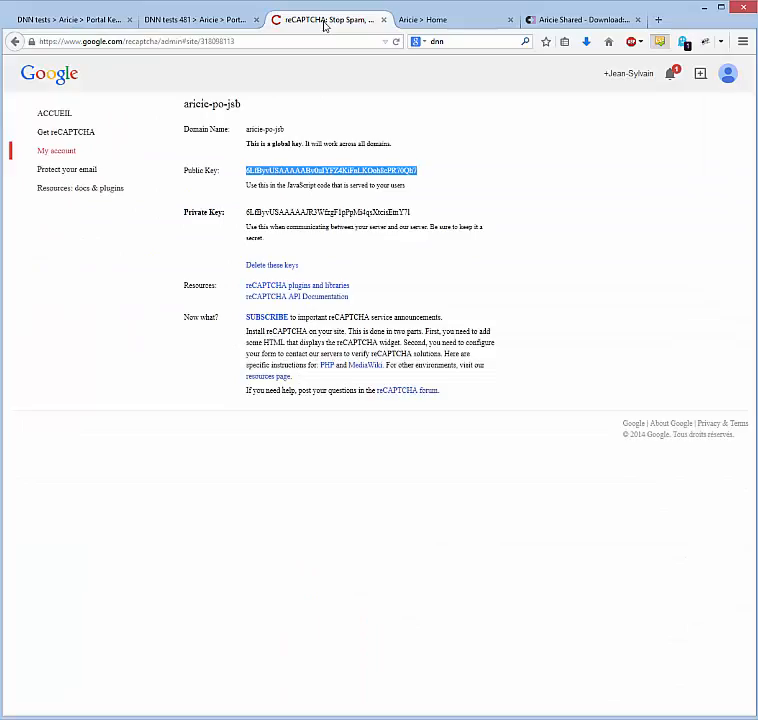
double_click(320, 295)
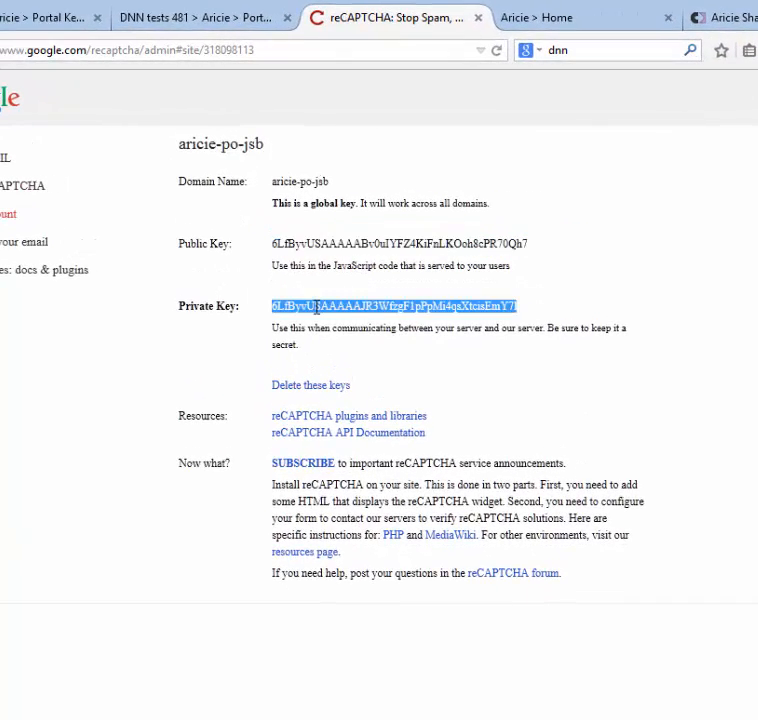
left_click(20, 15)
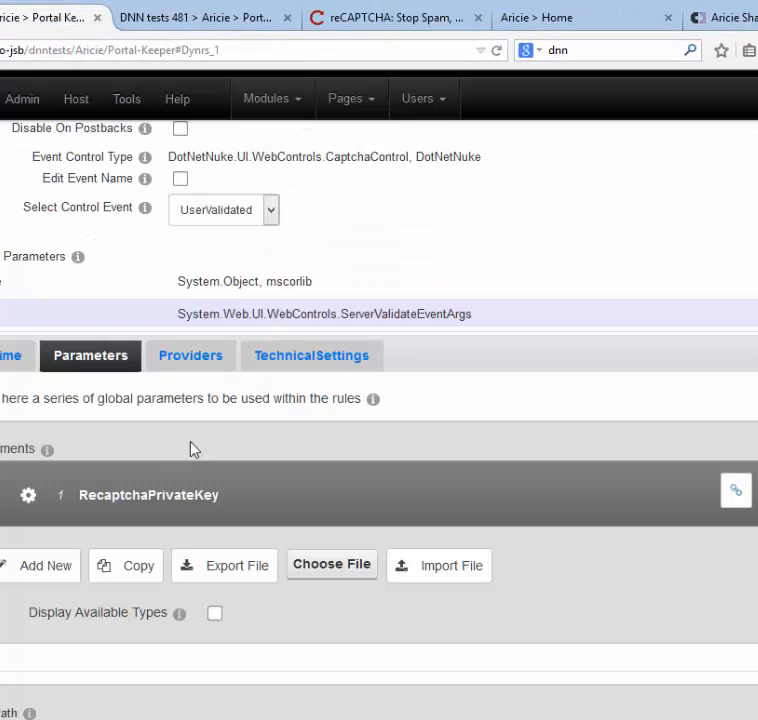
left_click(168, 503)
left_click(259, 446)
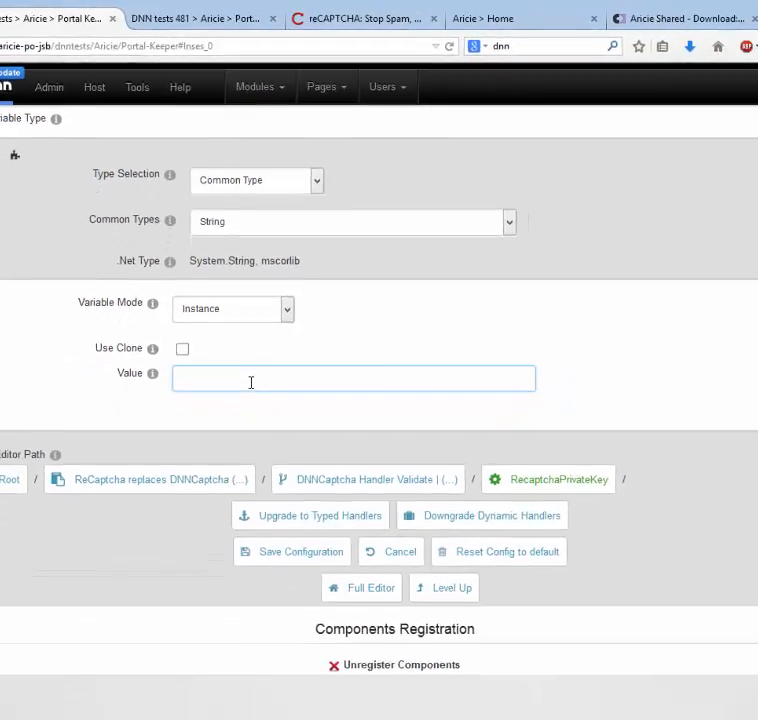
key("ctrl+v")
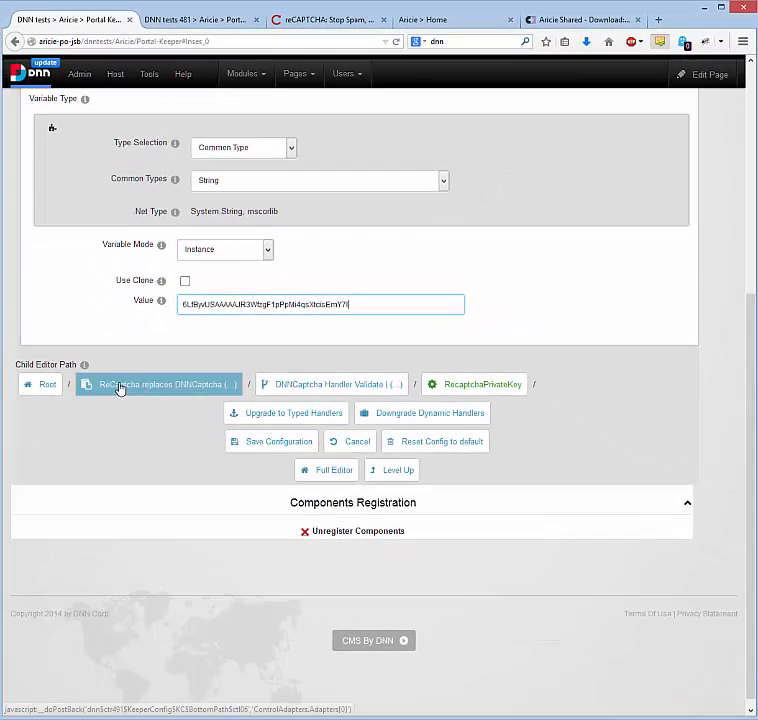
Enable the ReCaptcha adapter, save its configuration, and bring up the private browsing window
left_click(100, 479)
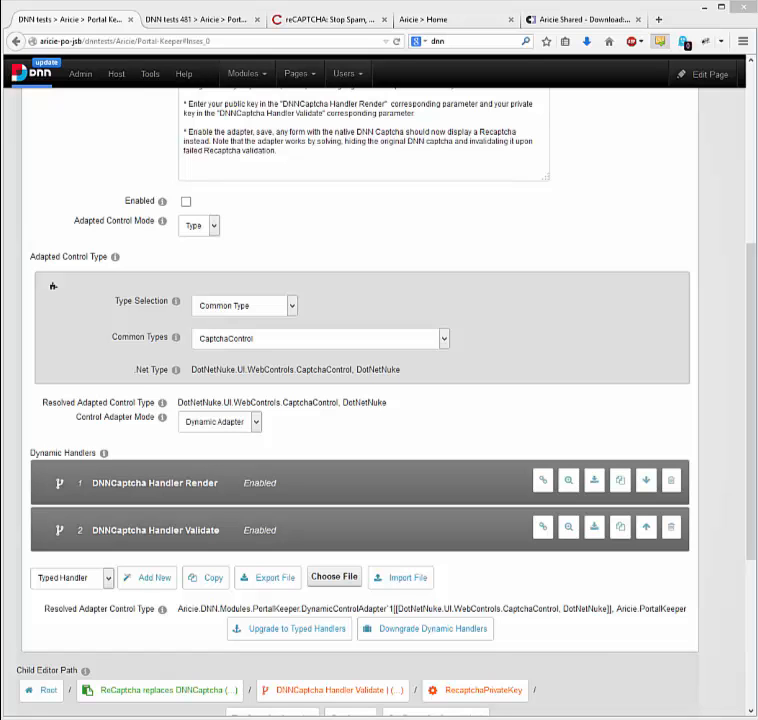
left_click(186, 202)
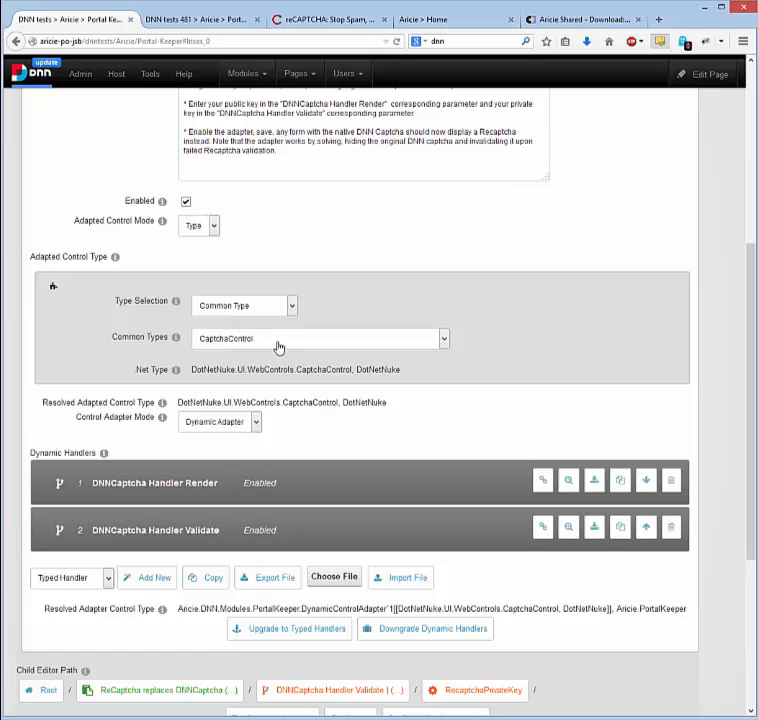
scroll(279, 347, "down", 1)
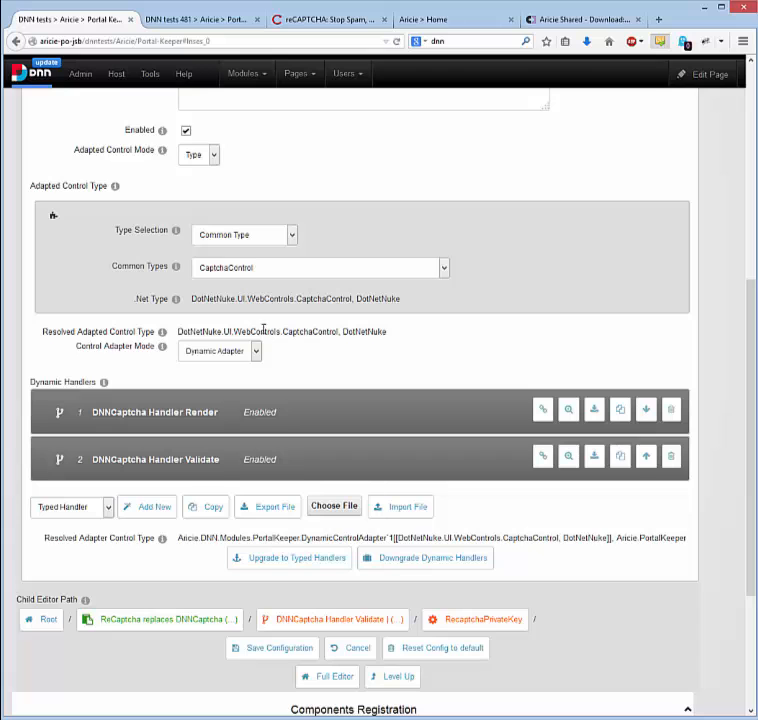
left_click(278, 649)
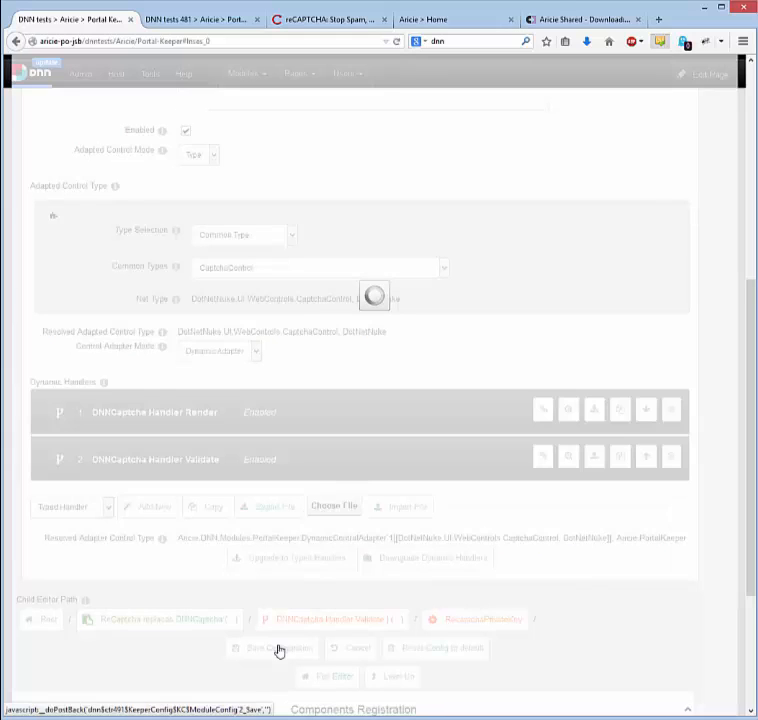
left_click(44, 652)
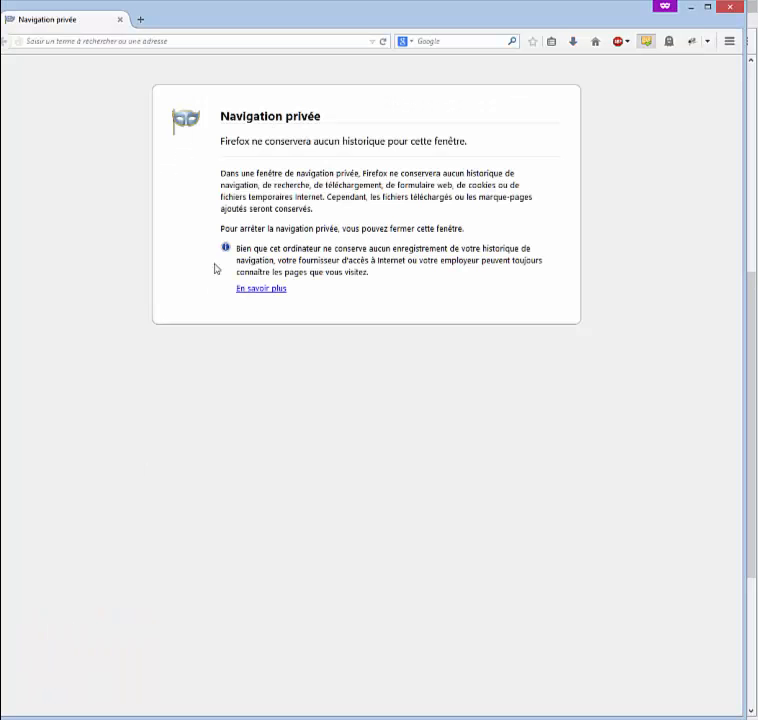
Load the DNN test site in the private window and open the registration form
left_click(220, 41)
type("http://aricie-po-jsb/dnntests")
key("Return")
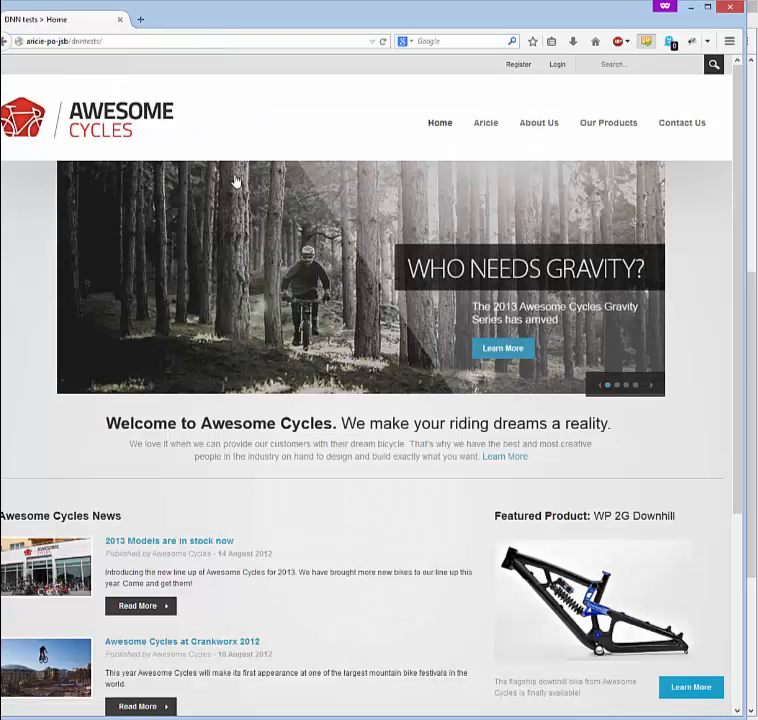
left_click(521, 64)
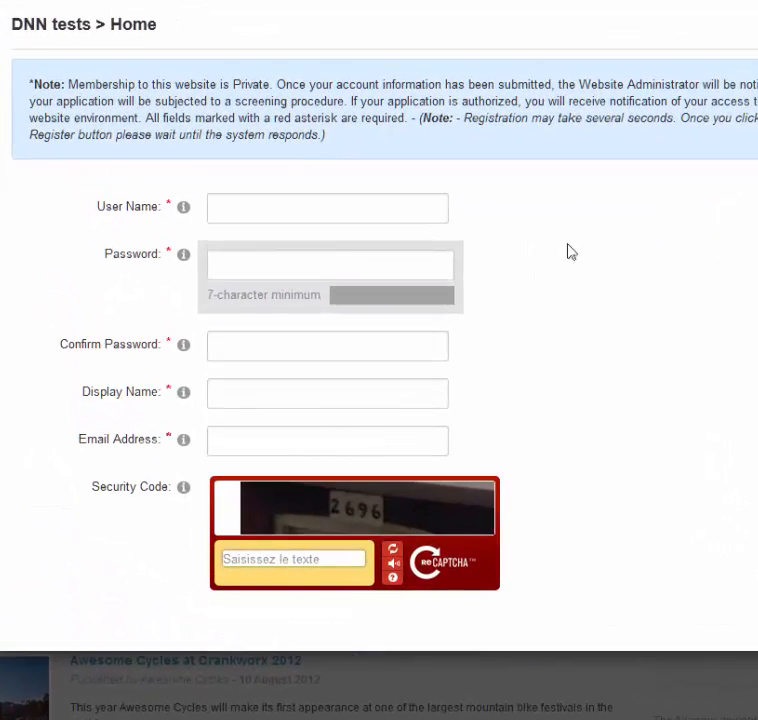
Fill in the user name, password, password confirmation and display name
left_click(255, 237)
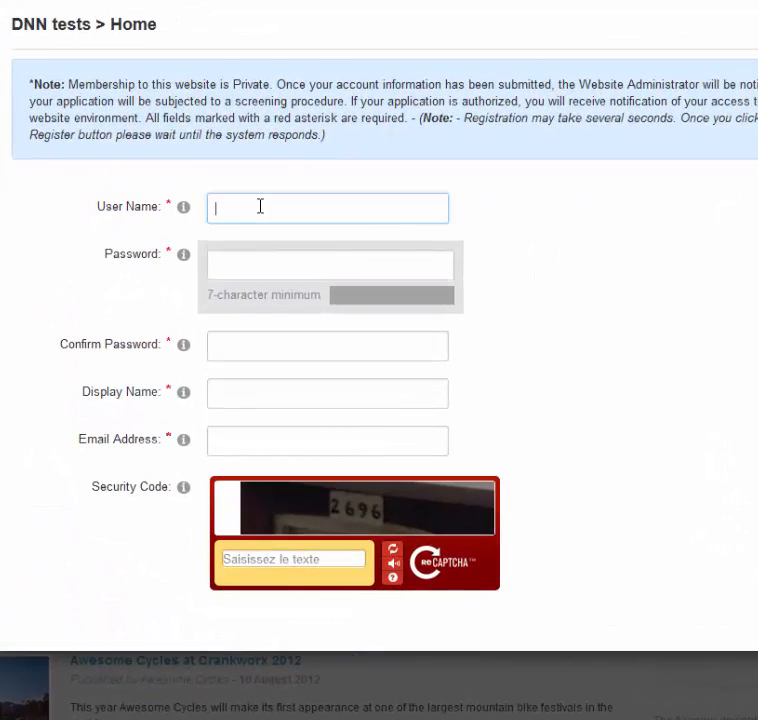
type("myUser1")
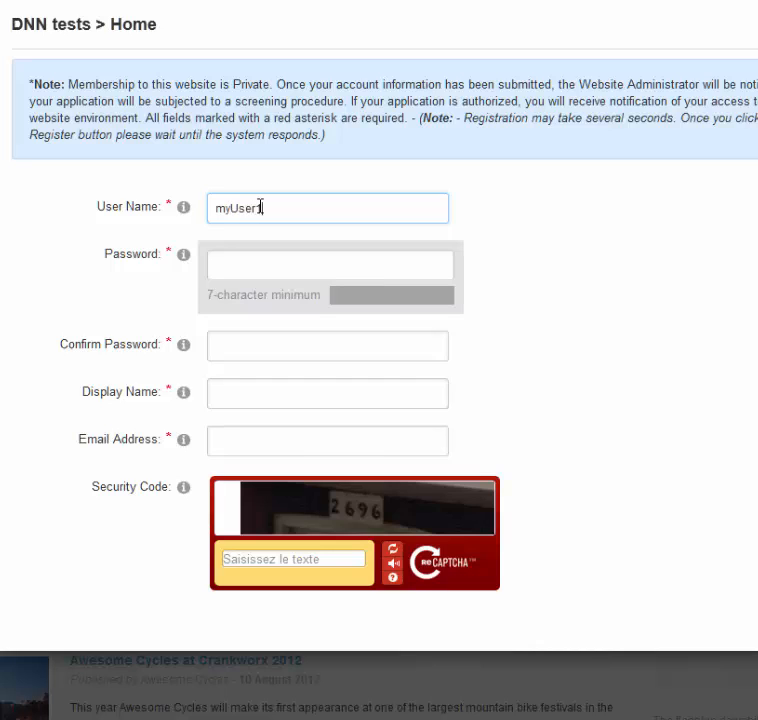
double_click(260, 207)
key("ctrl+c")
left_click(247, 259)
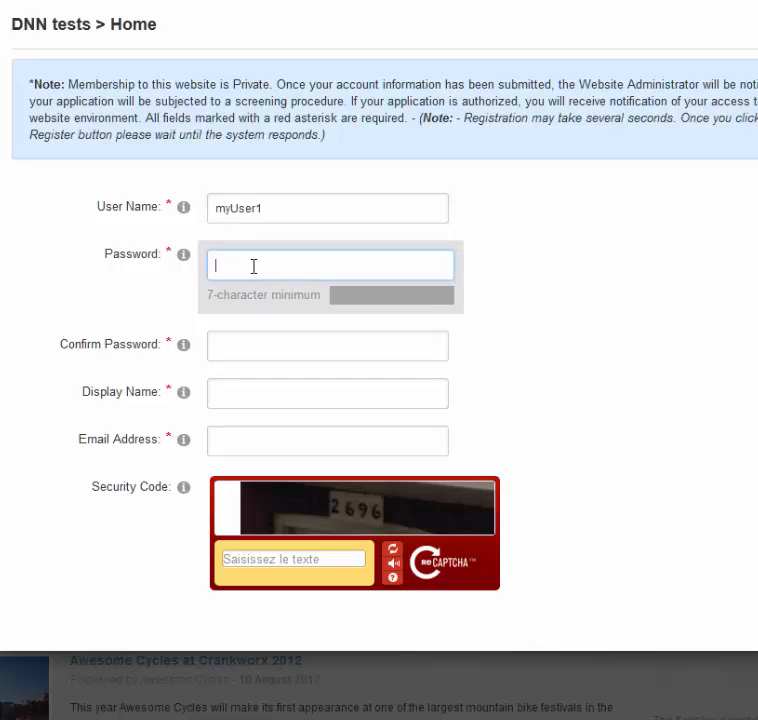
key("ctrl+v")
left_click(244, 347)
key("ctrl+v")
key("ctrl+v")
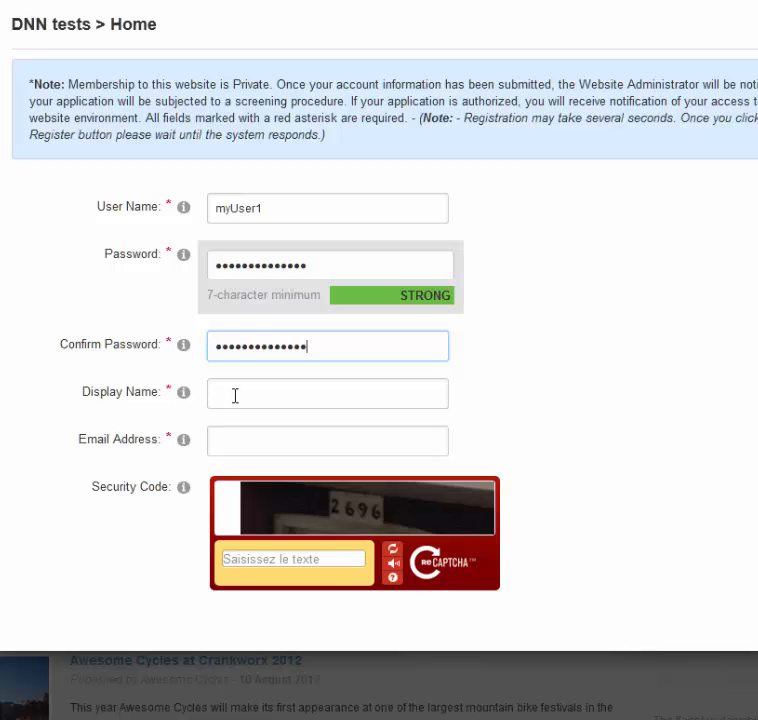
left_click(233, 398)
key("ctrl+v")
Enter an e-mail address built from the user name, and type 'qs' as the reCAPTCHA answer
left_click(233, 442)
key("ctrl+v")
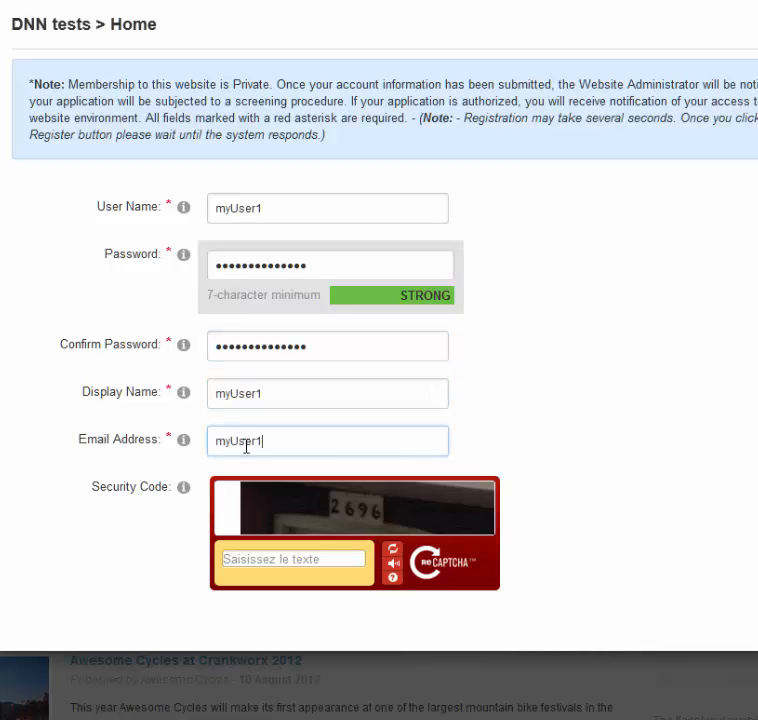
type("@")
key("ctrl+v")
left_click(251, 559)
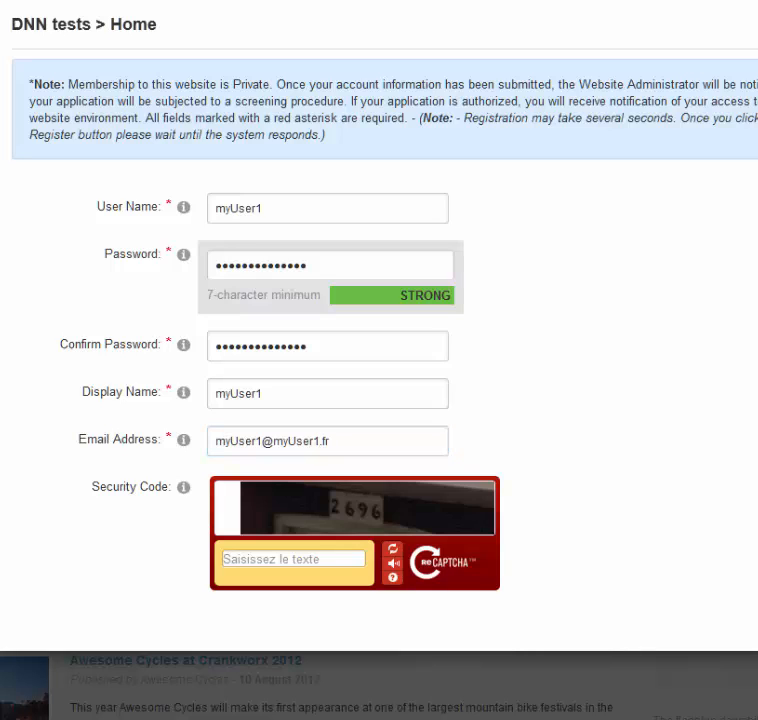
left_click(282, 552)
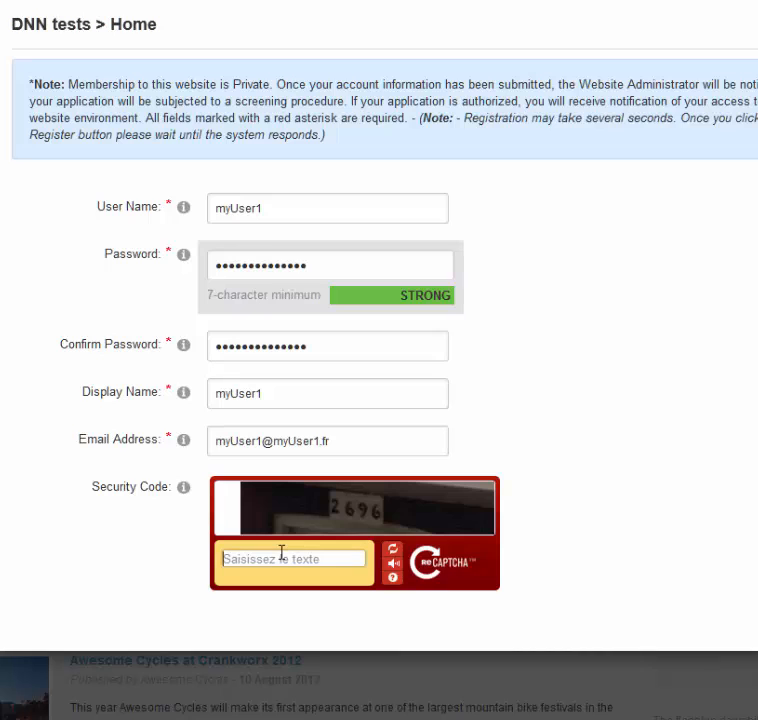
type("qsdfq")
scroll(350, 530, "down", 1)
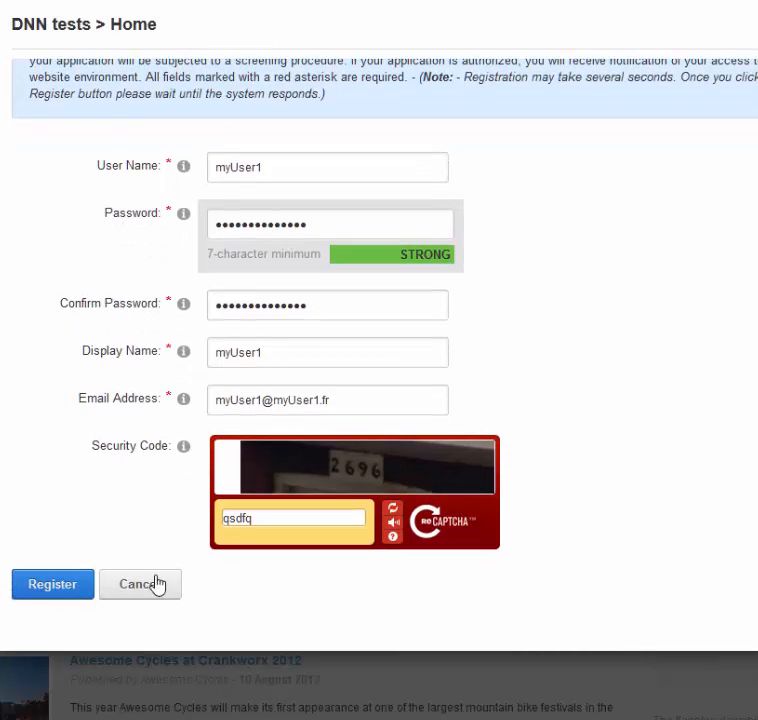
Submit the form, re-enter the password and reCAPTCHA answer '154', and resubmit
left_click(66, 590)
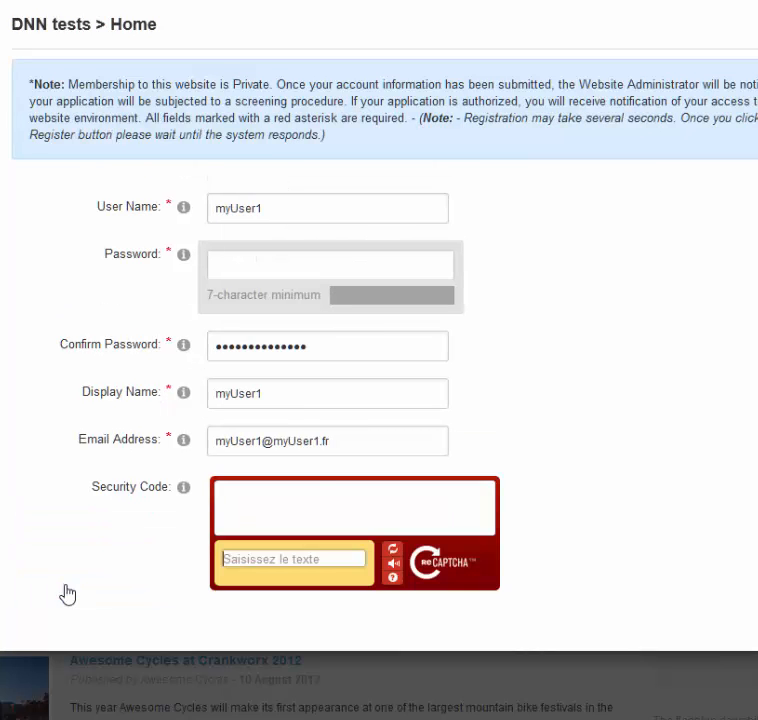
left_click_drag(288, 212, 130, 210)
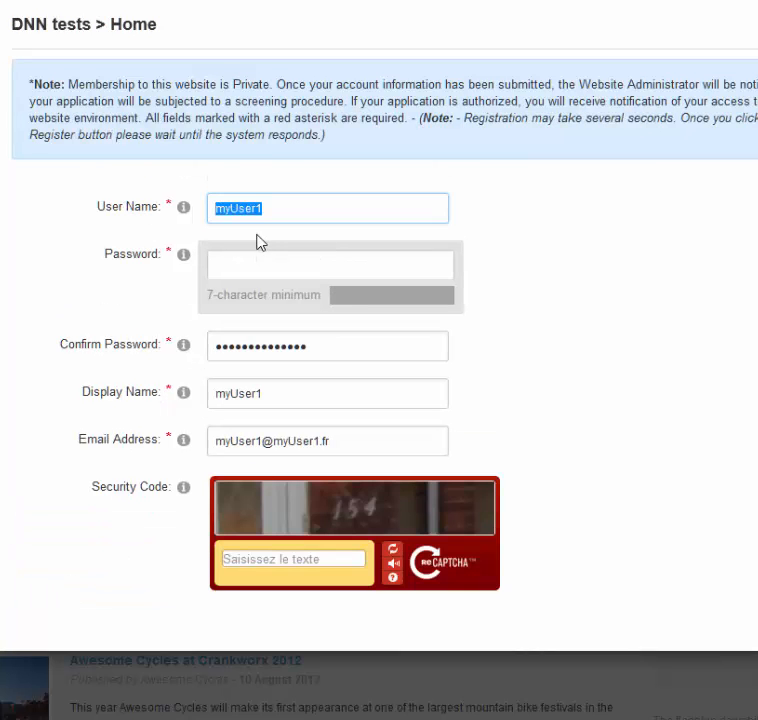
left_click(240, 265)
key("ctrl+v")
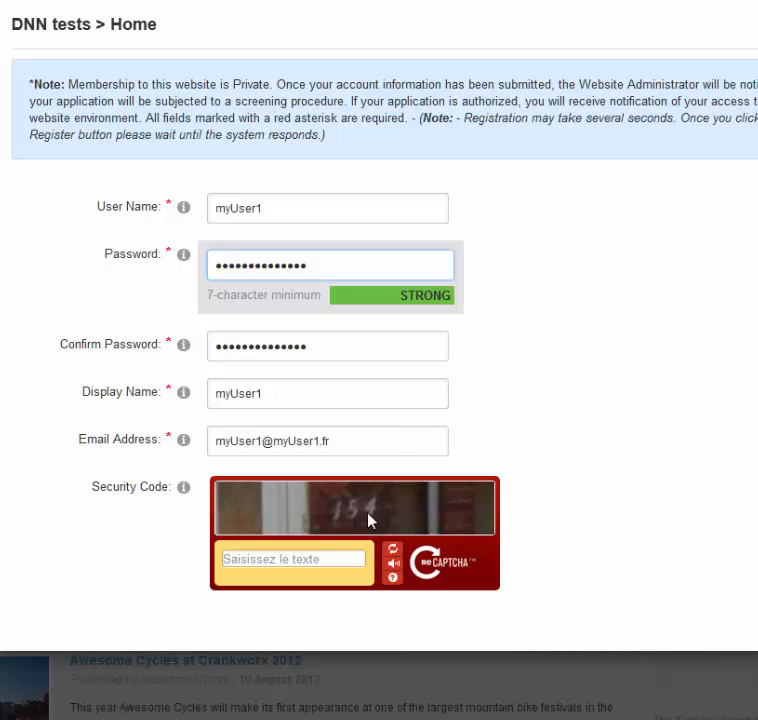
left_click(284, 556)
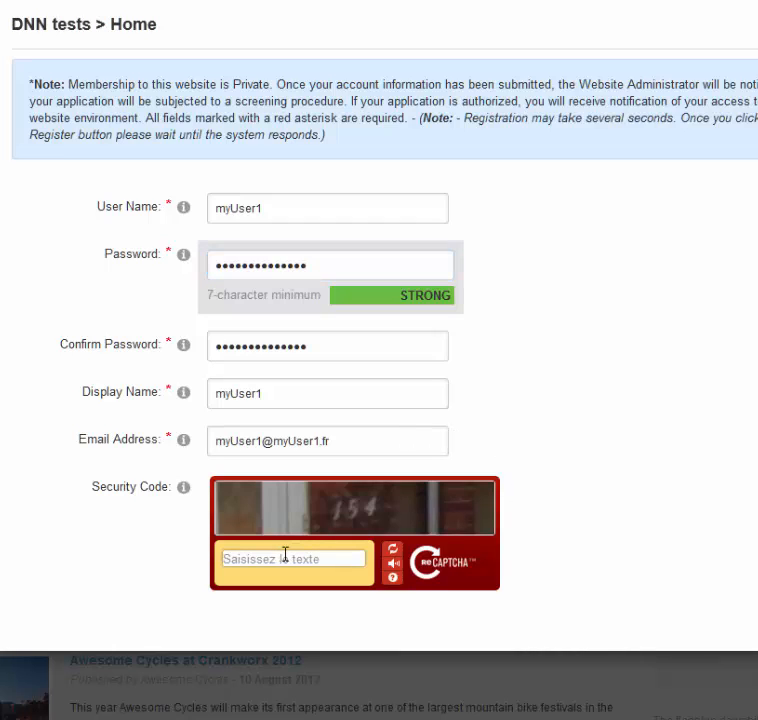
type("154")
scroll(78, 527, "down", 1)
left_click(28, 592)
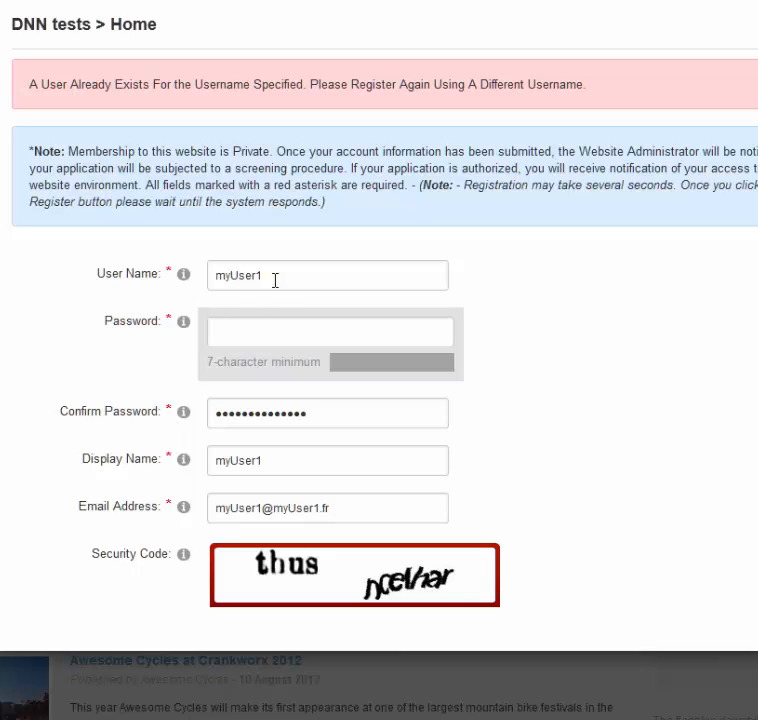
Change the user name, retype both passwords, and set the display name to 'myUser2'
left_click(277, 275)
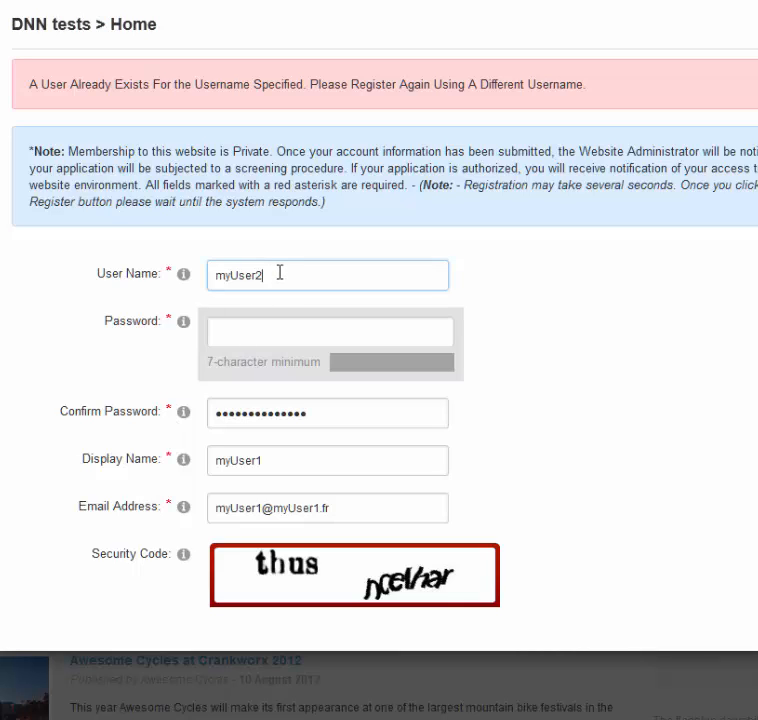
key("ctrl+a")
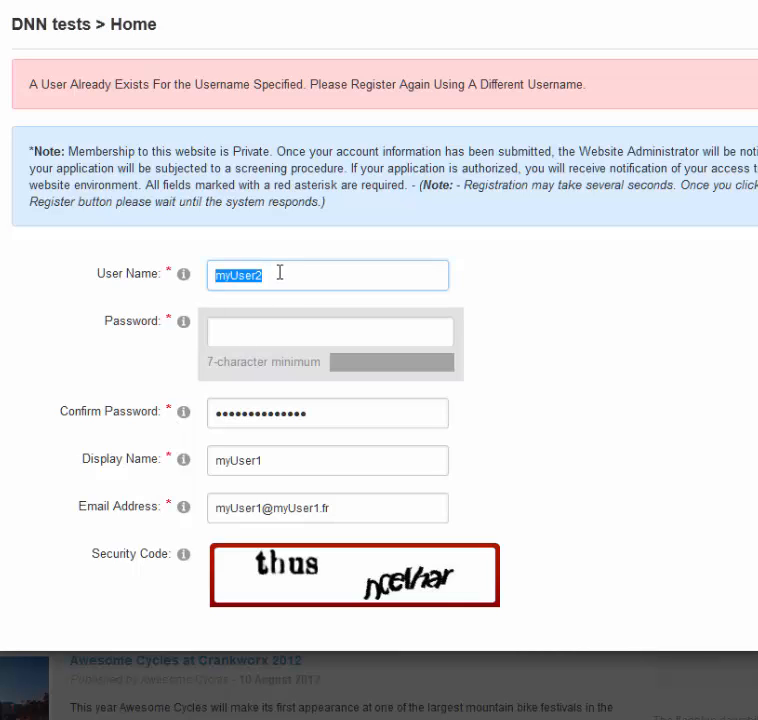
left_click(241, 333)
type("**************")
key("Tab")
type("**************")
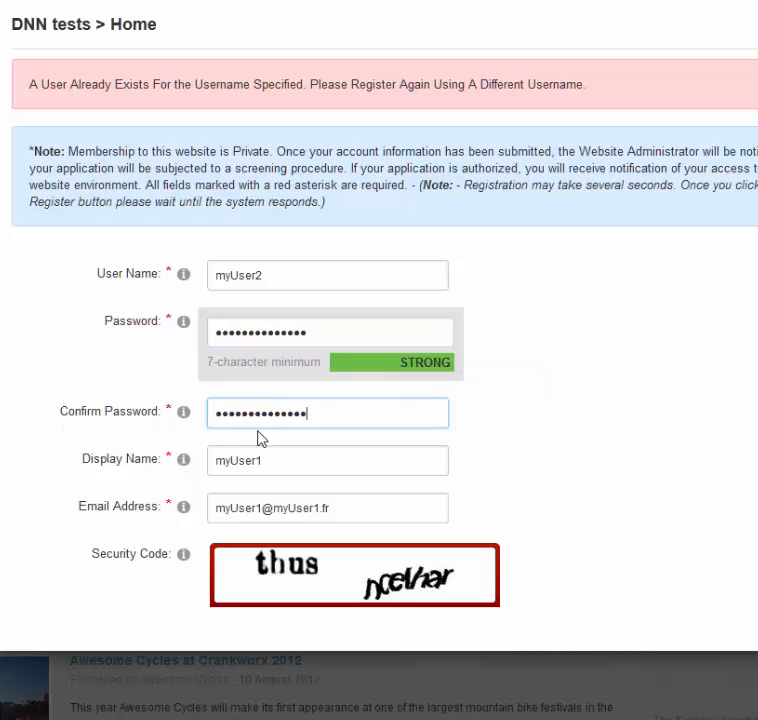
double_click(267, 460)
type("myUser2")
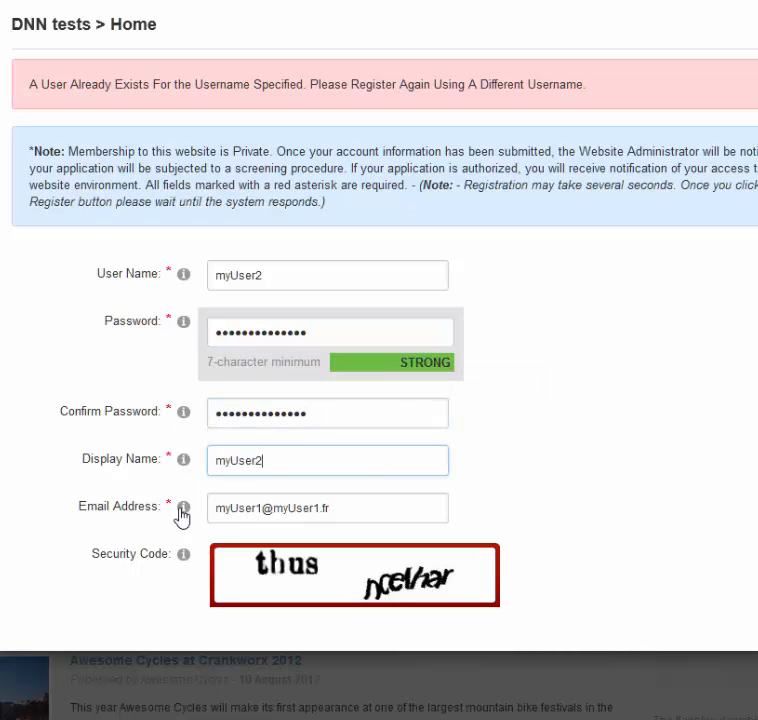
Answer the reCAPTCHA with 'th', submit the registration, then switch to the second site's PortalKeeper page
scroll(200, 510, "down", 2)
left_click(281, 520)
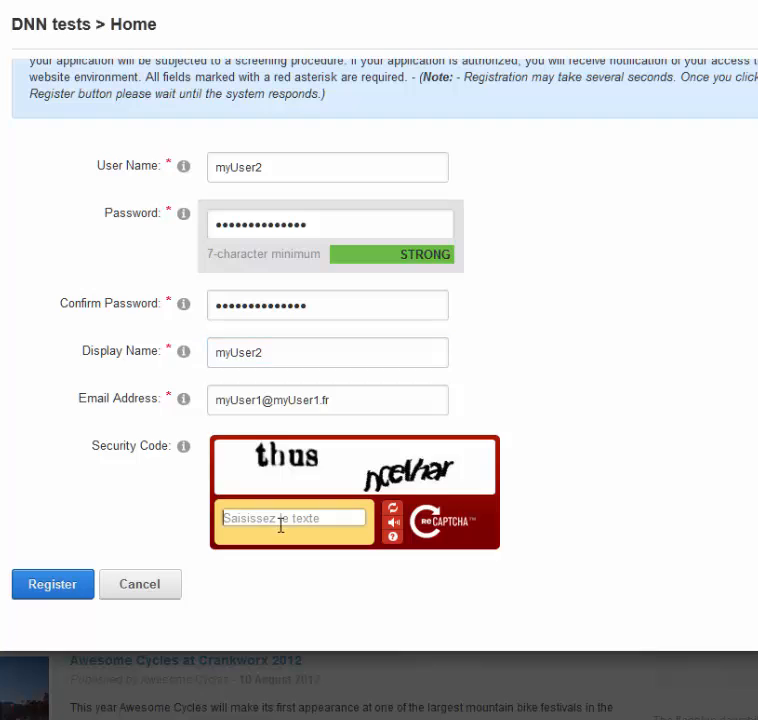
type("thus ncelhar")
left_click(63, 594)
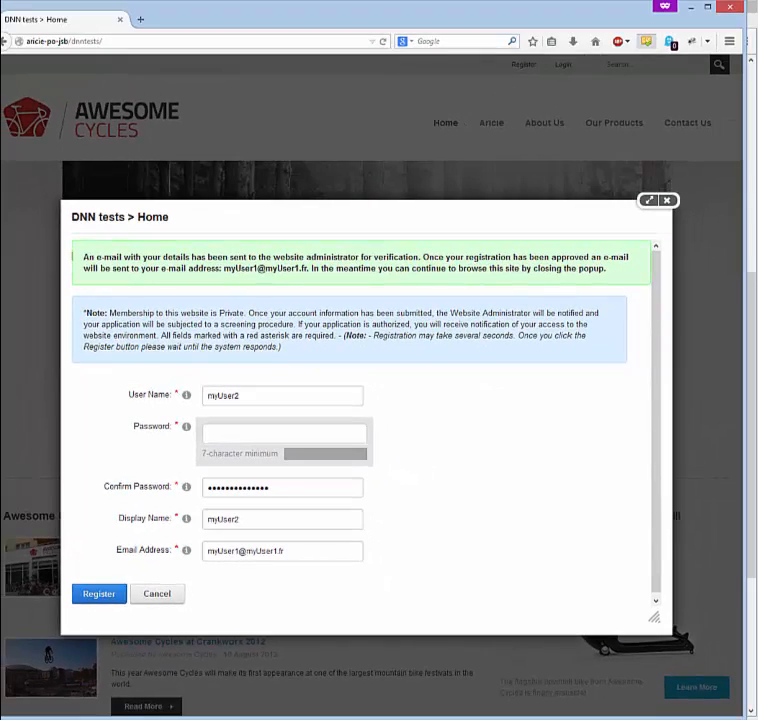
left_click(40, 718)
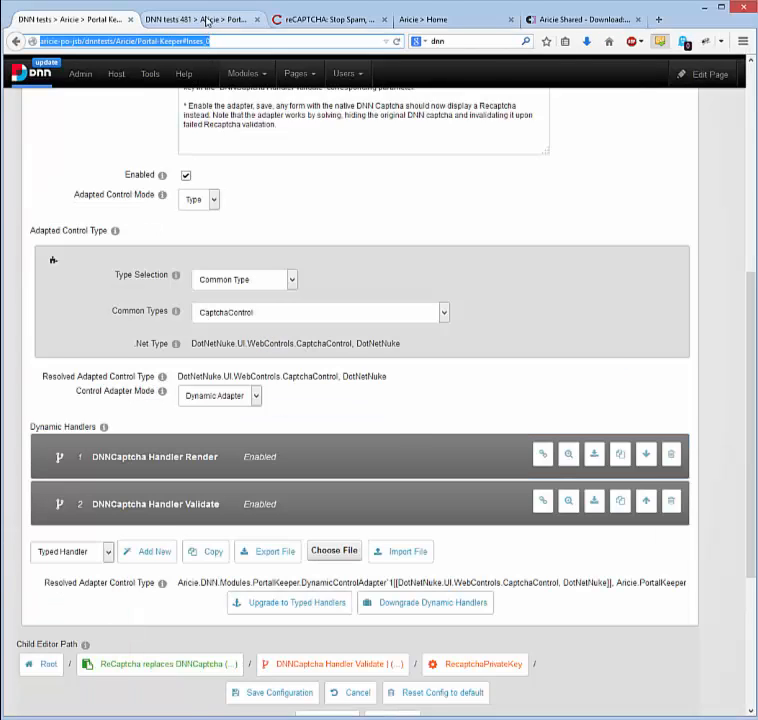
left_click(205, 20)
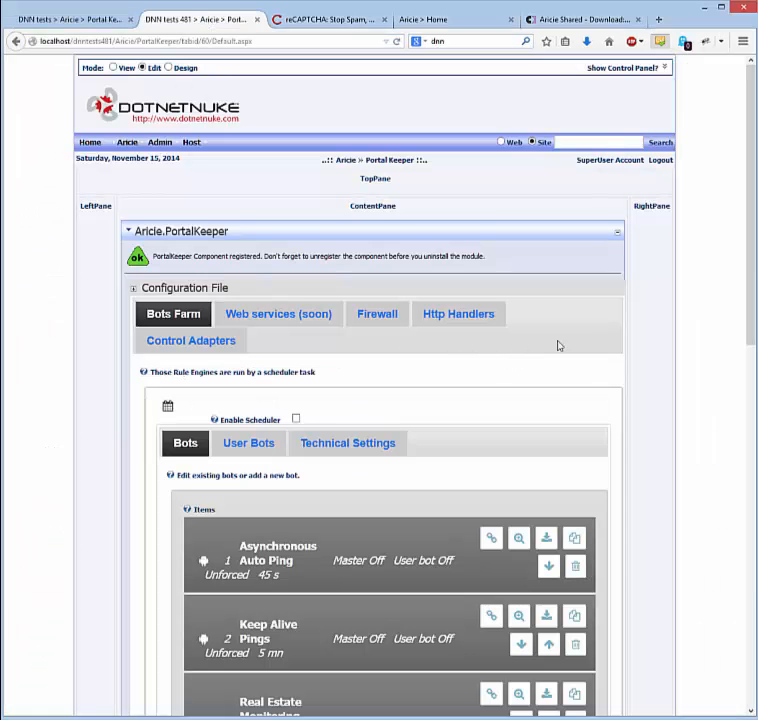
Navigate Control Adapters > ReCaptcha adapter > DNNCaptcha Handler Render to the RecaptchaPublicKey parameter
scroll(558, 345, "down", 2)
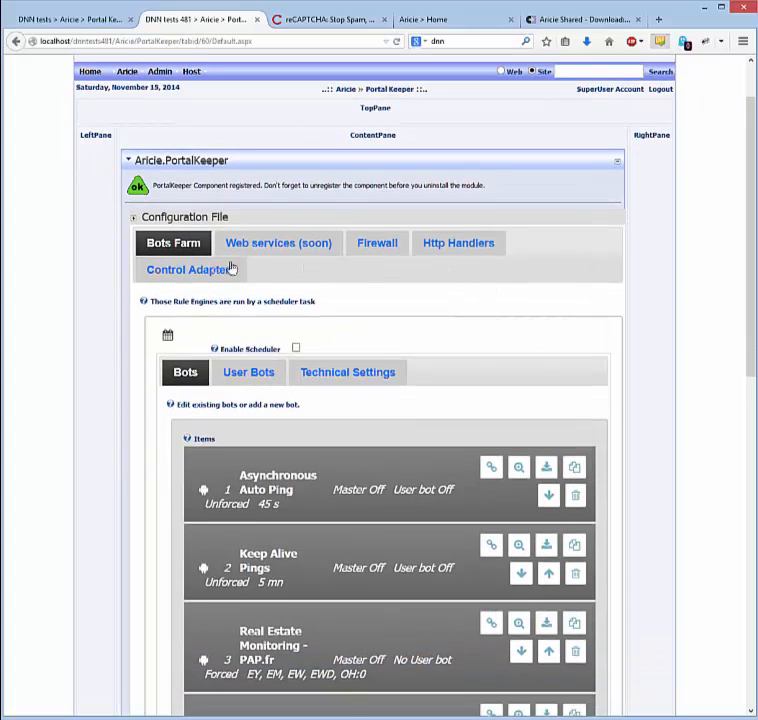
left_click(193, 272)
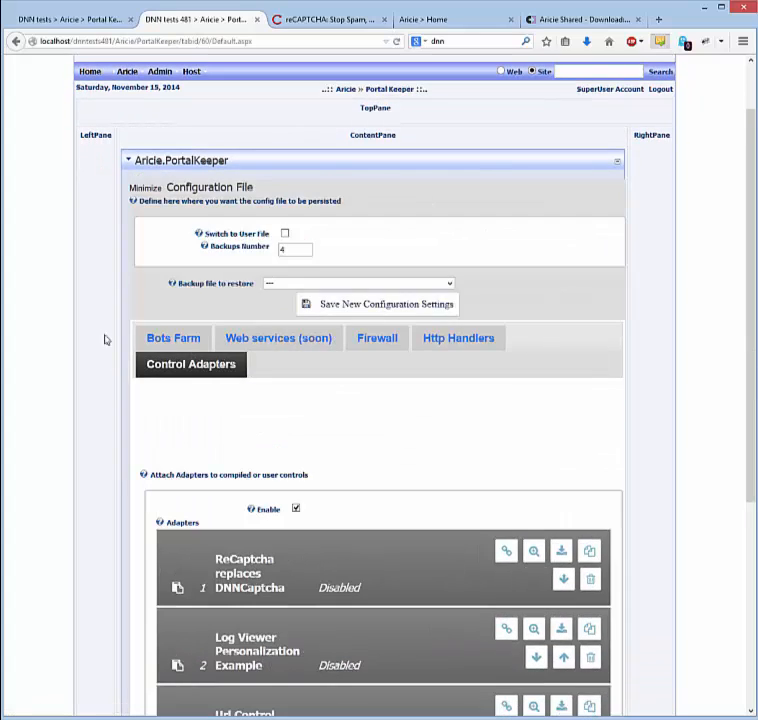
scroll(98, 352, "down", 4)
left_click(312, 357)
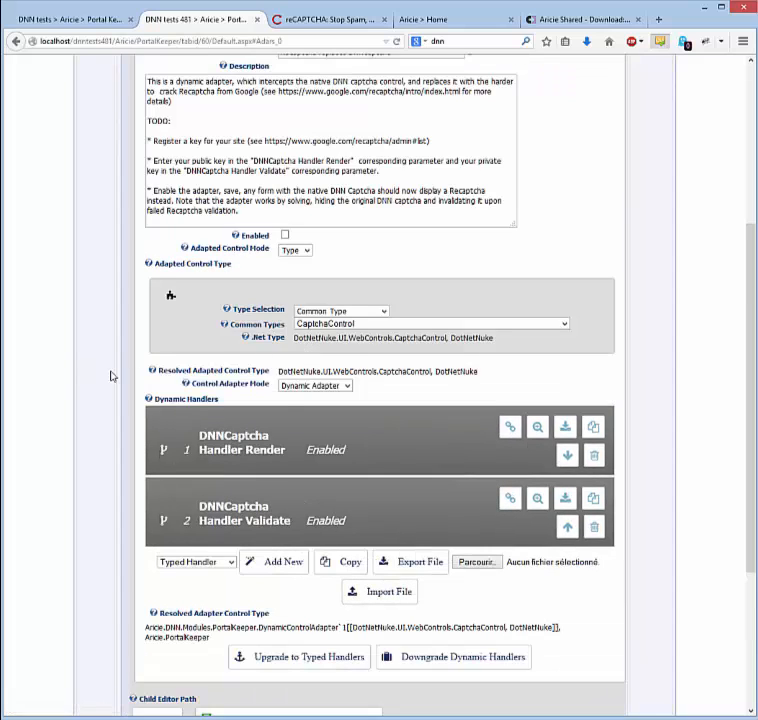
left_click(298, 436)
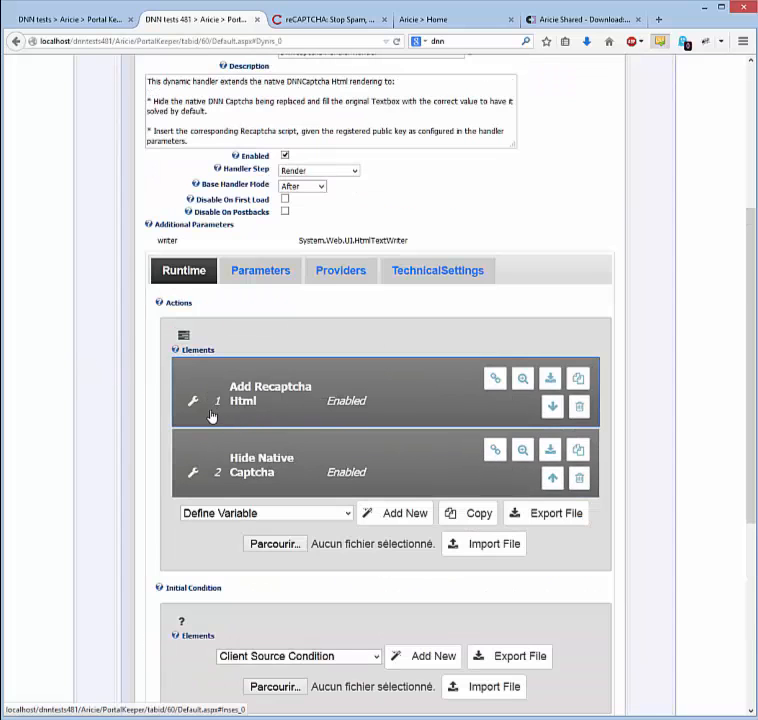
left_click(259, 274)
left_click(280, 395)
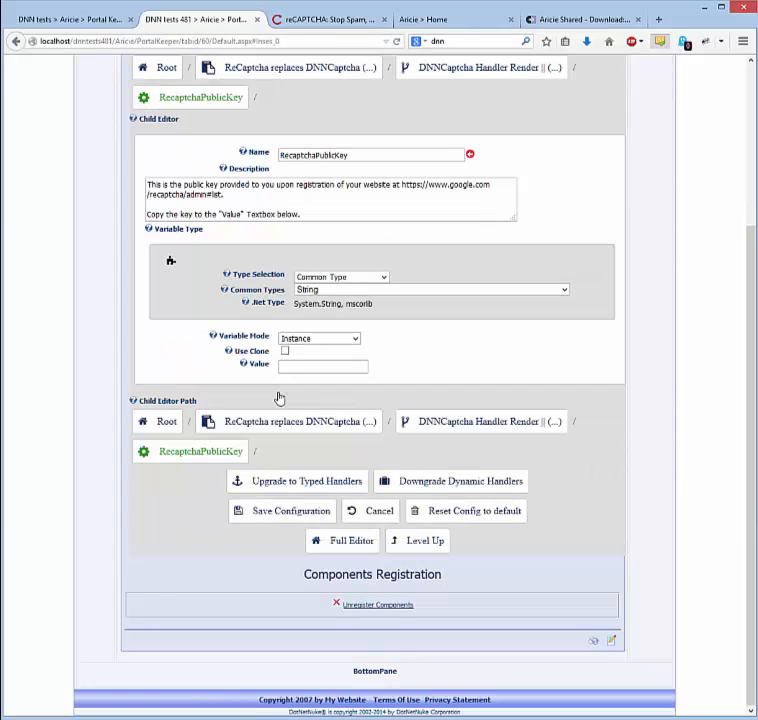
Copy the public key from the reCAPTCHA admin page into the Value field and return to the adapter
key("ctrl+Tab")
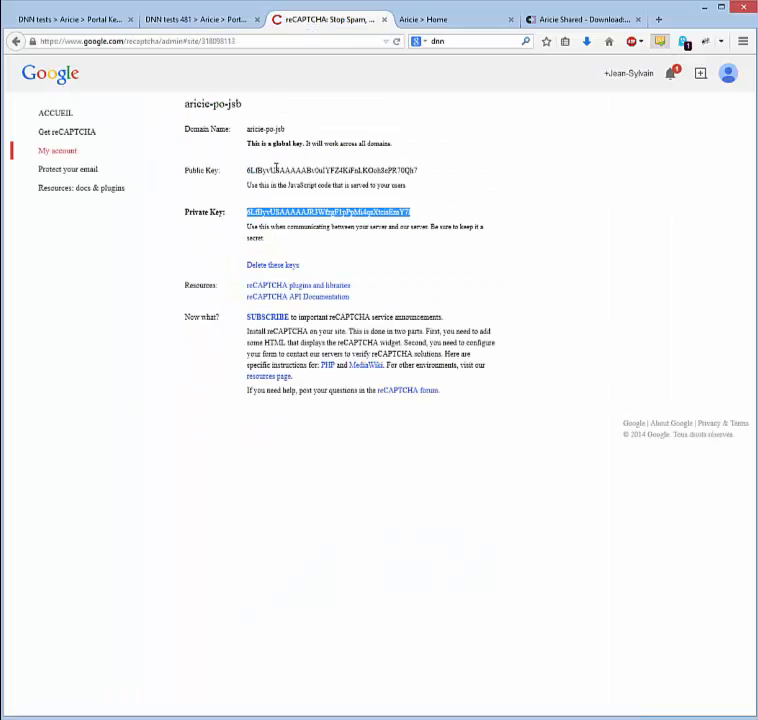
double_click(276, 170)
key("ctrl+shift+Tab")
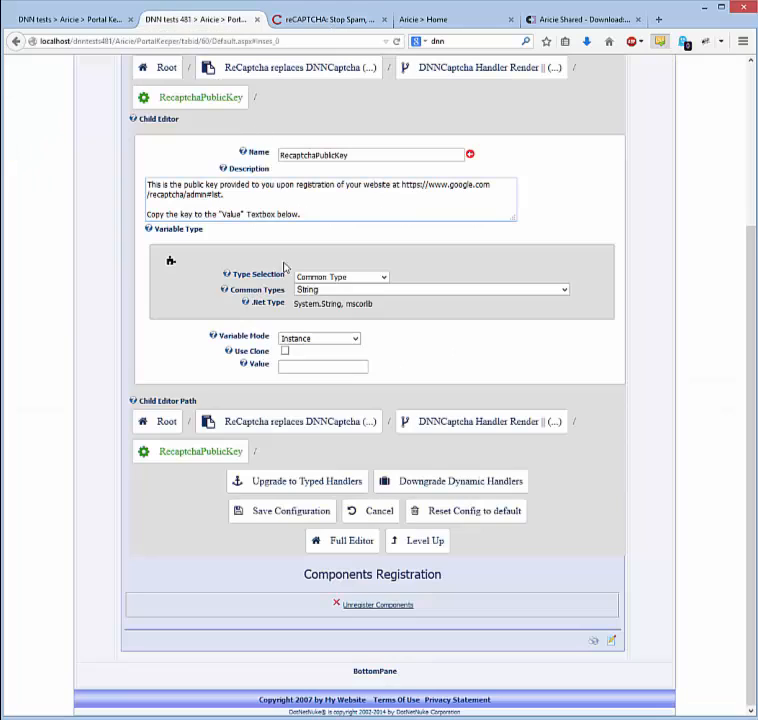
left_click(287, 365)
key("ctrl+v")
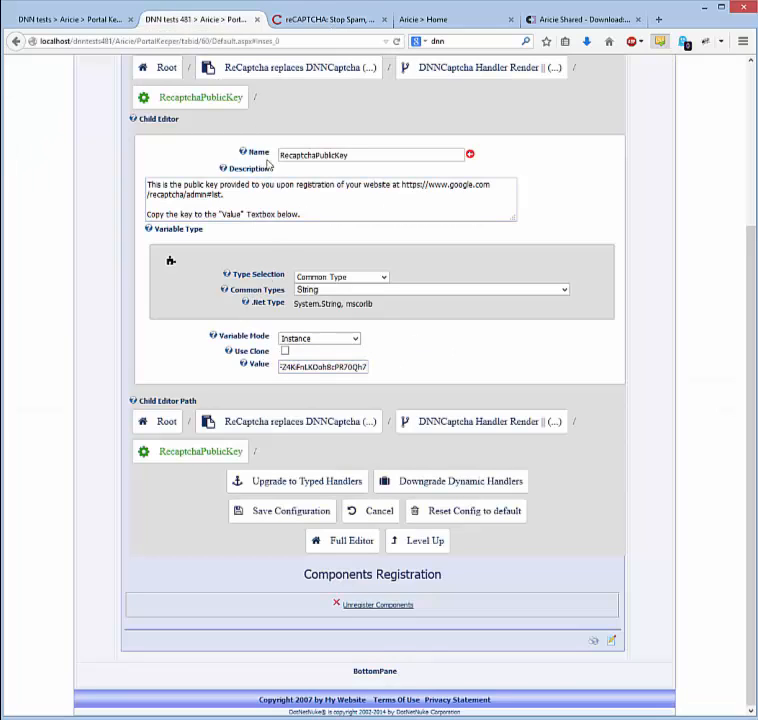
left_click(276, 70)
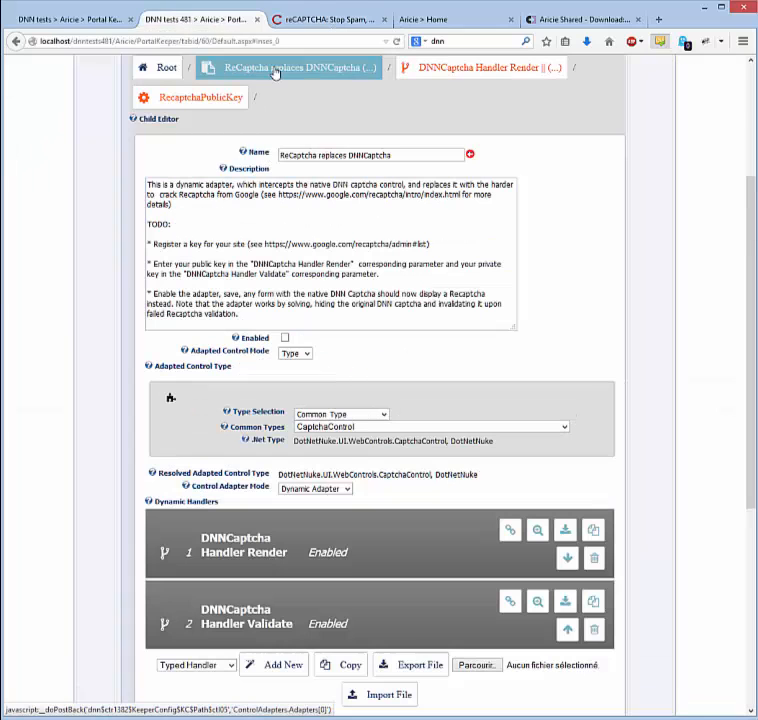
Paste the Google private key into the Validate handler's RecaptchaPrivateKey value
left_click(266, 614)
left_click(262, 447)
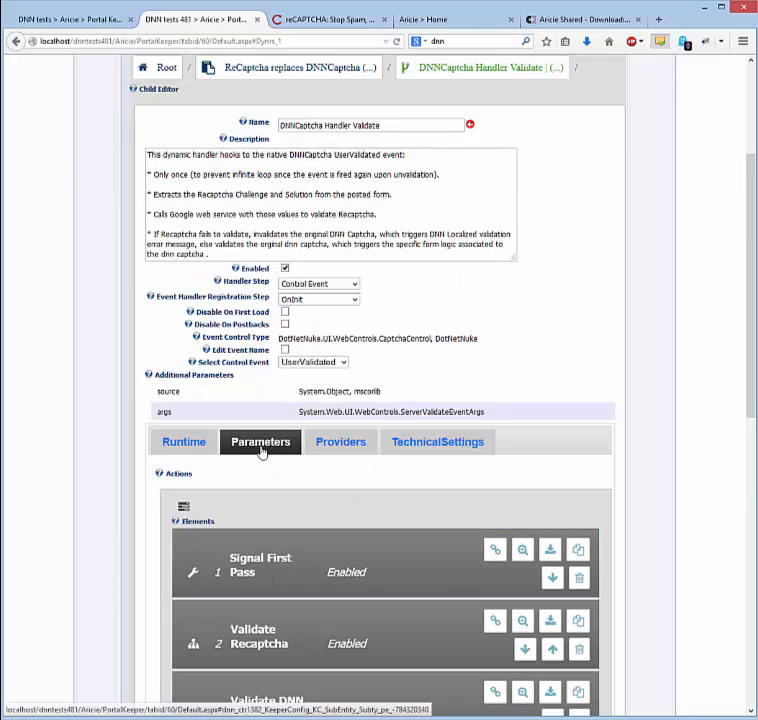
left_click(240, 563)
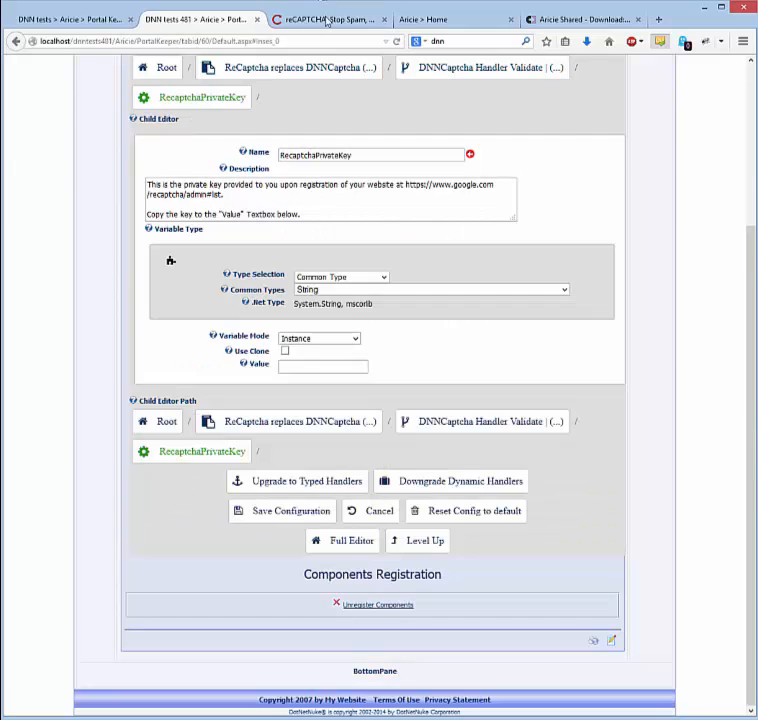
left_click(326, 20)
double_click(268, 212)
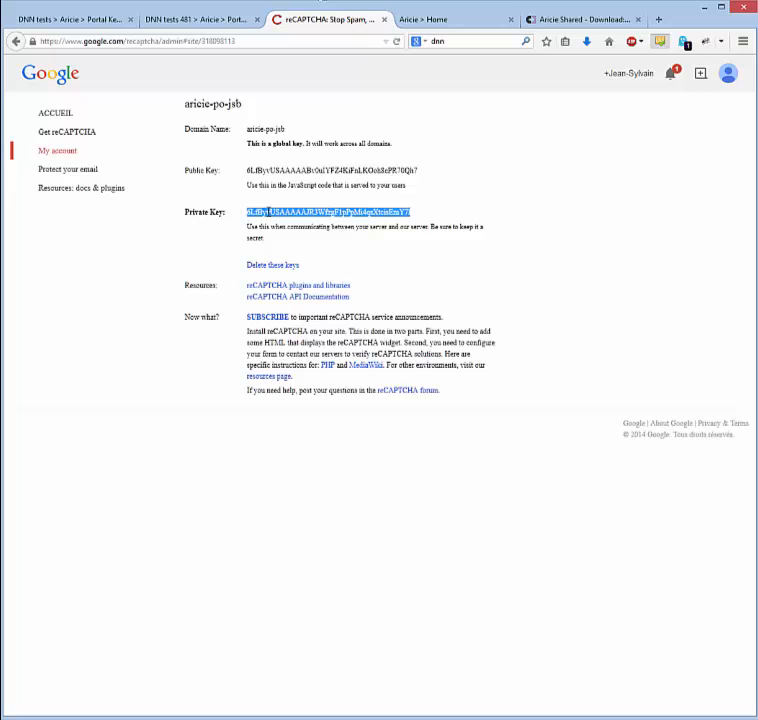
left_click(173, 21)
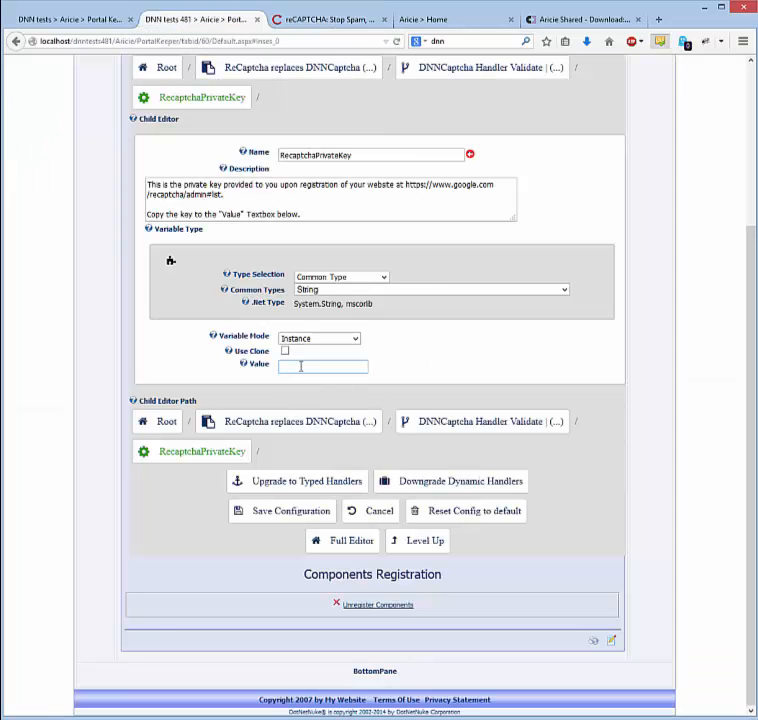
key("ctrl+v")
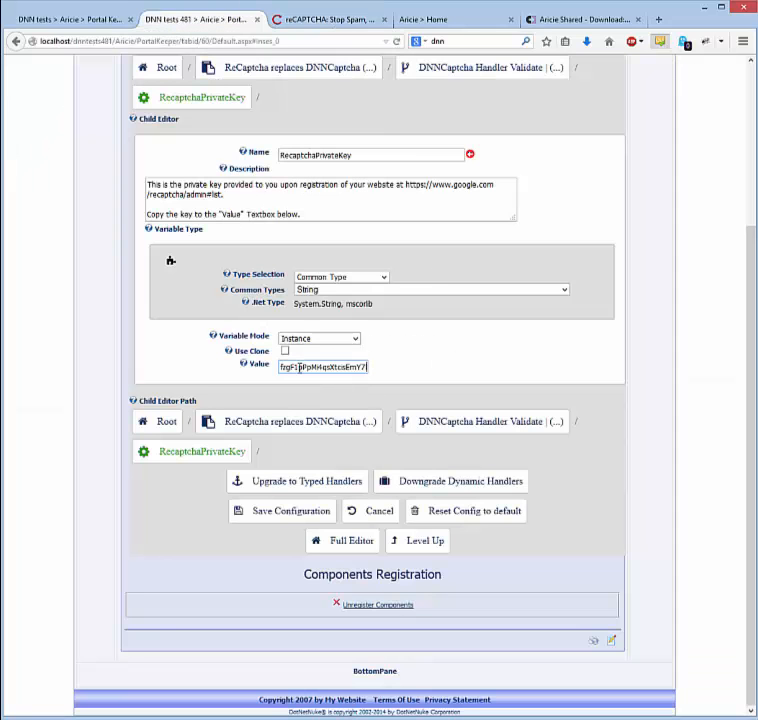
Return to the ReCaptcha adapter and save its configuration, checking the success message
left_click(249, 424)
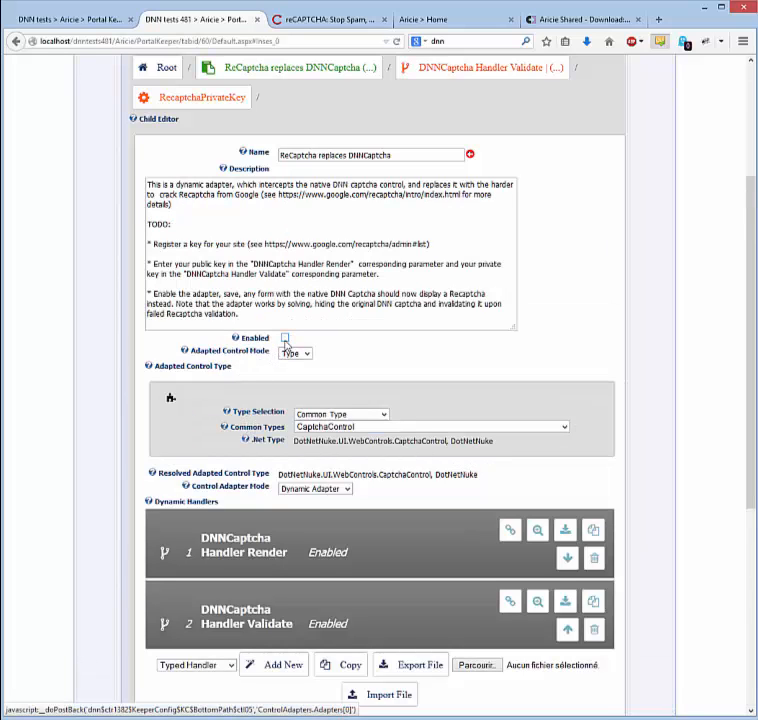
scroll(118, 353, "down", 3)
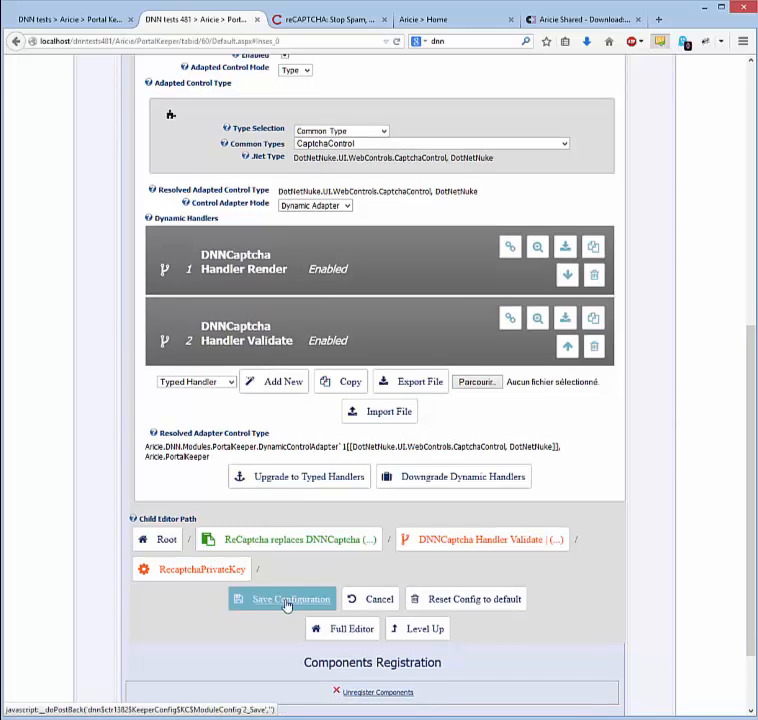
left_click(287, 602)
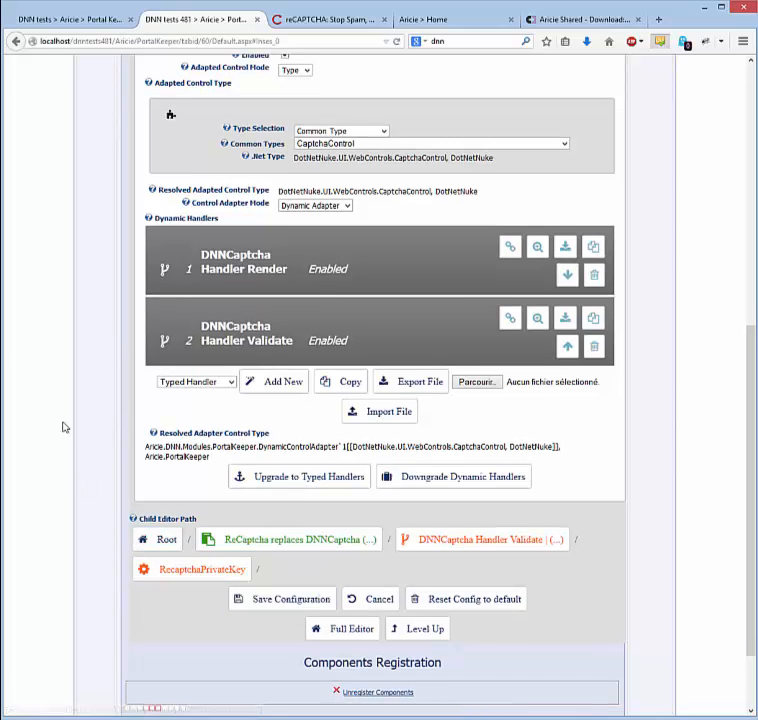
scroll(96, 431, "up", 5)
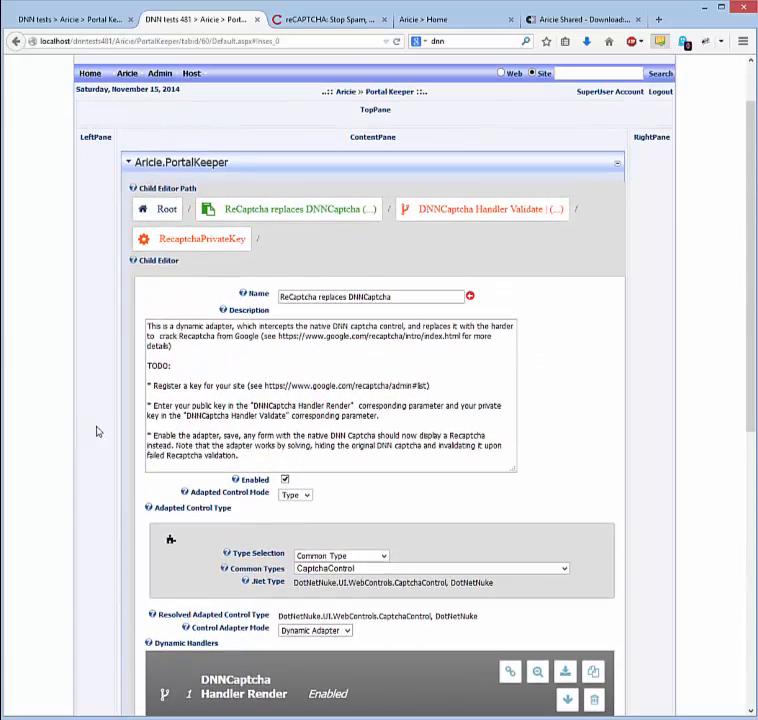
scroll(96, 431, "down", 6)
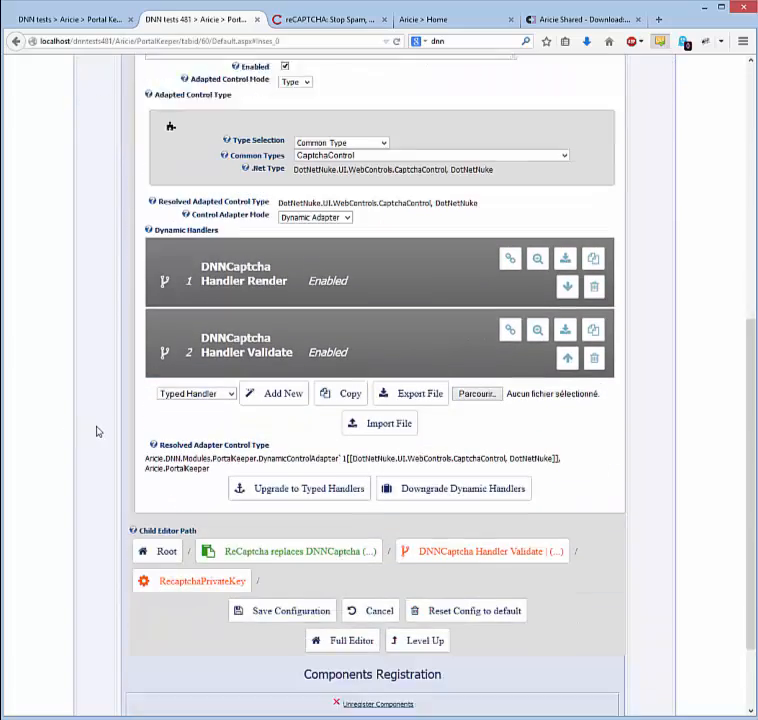
scroll(51, 452, "up", 1)
scroll(61, 428, "up", 4)
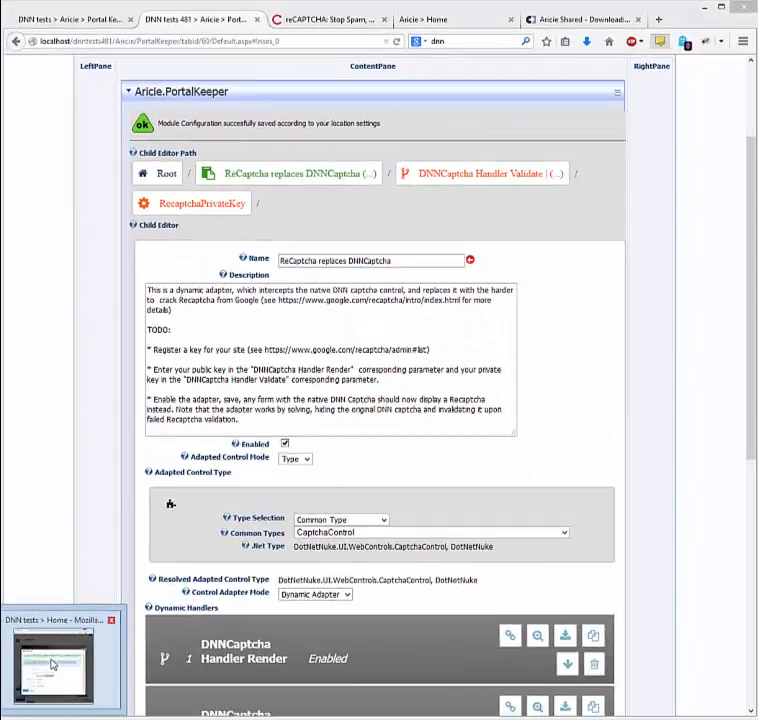
Load localhost/dnntests481 in a new private tab and open the registration form
left_click(54, 665)
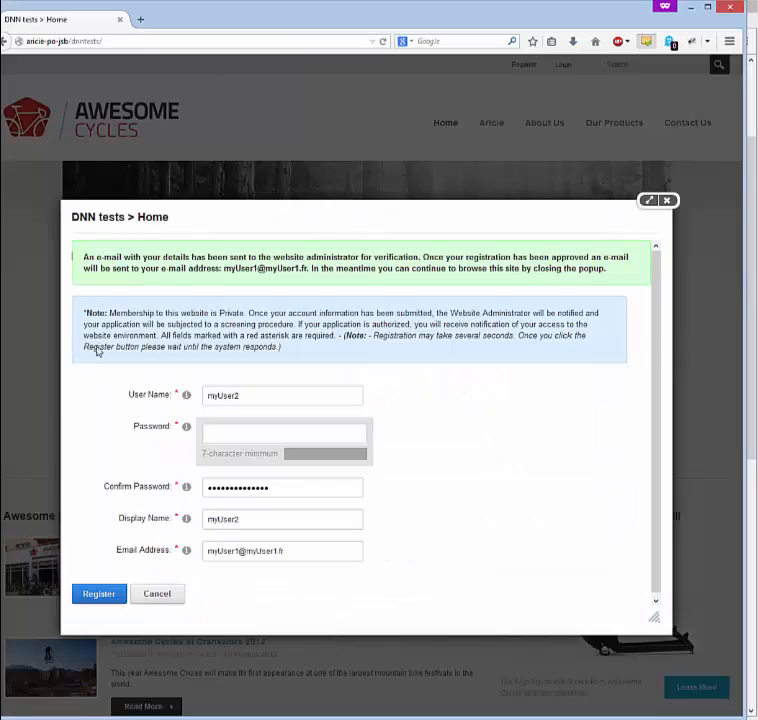
left_click(141, 20)
type("http://localhost/dnntests481")
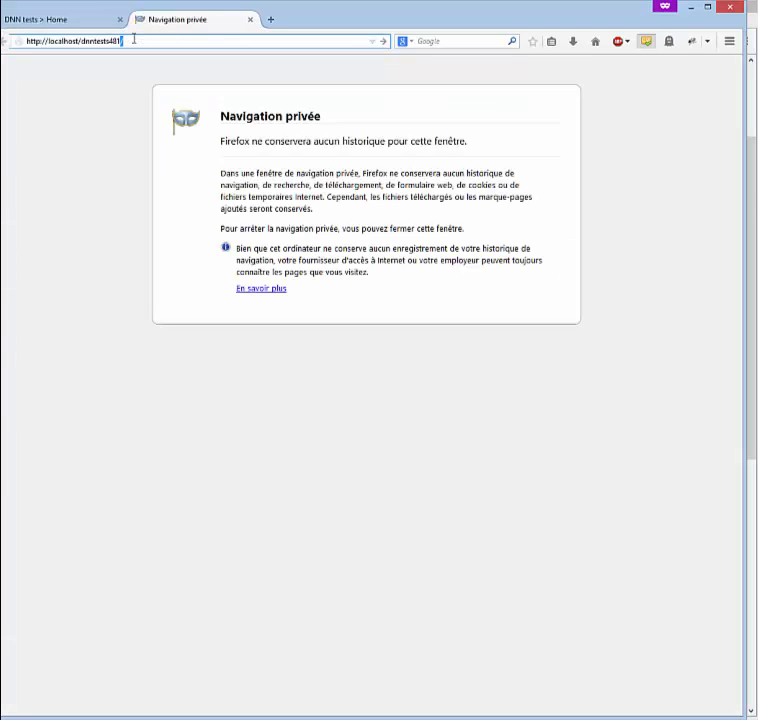
key("Return")
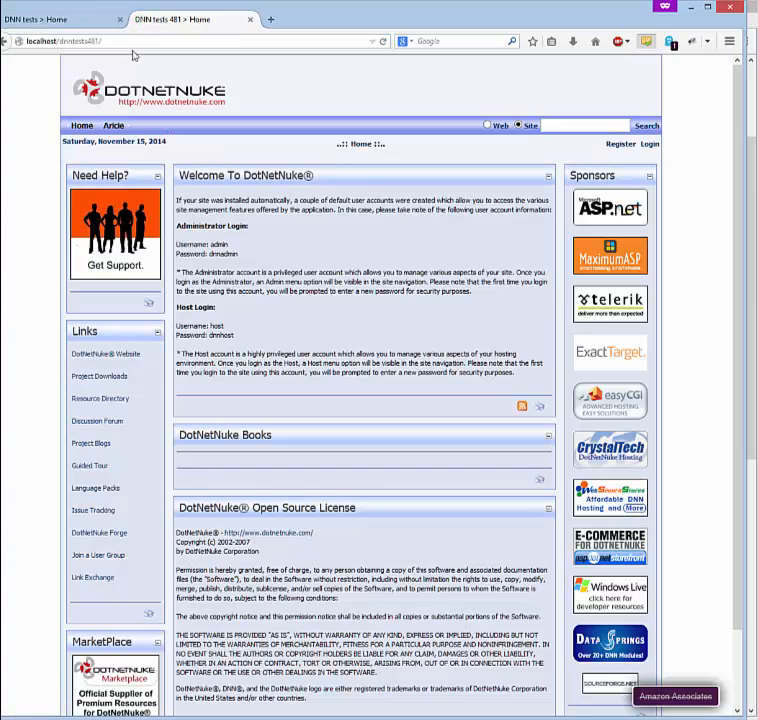
left_click(619, 146)
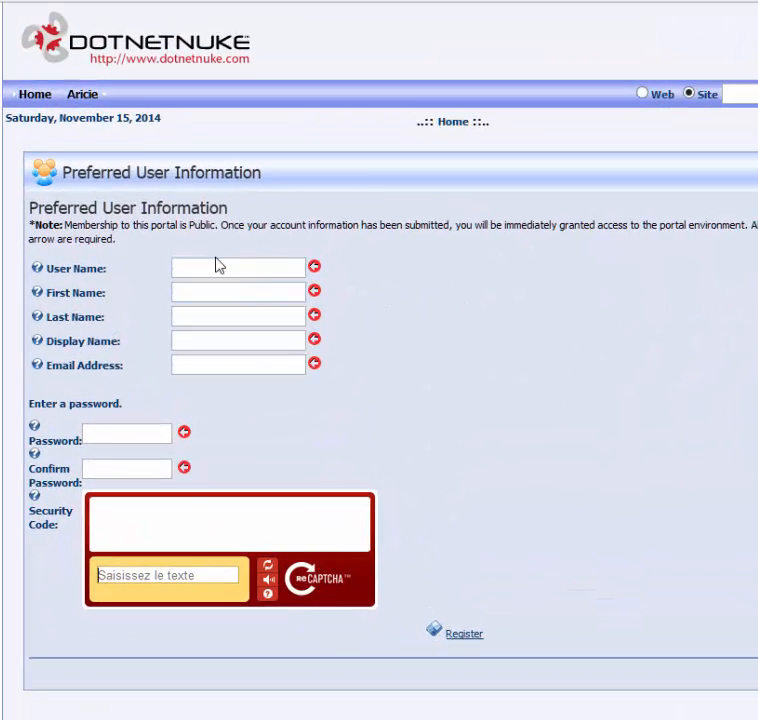
Fill first name, last name and display name with the user name, and build the e-mail from it
left_click(225, 267)
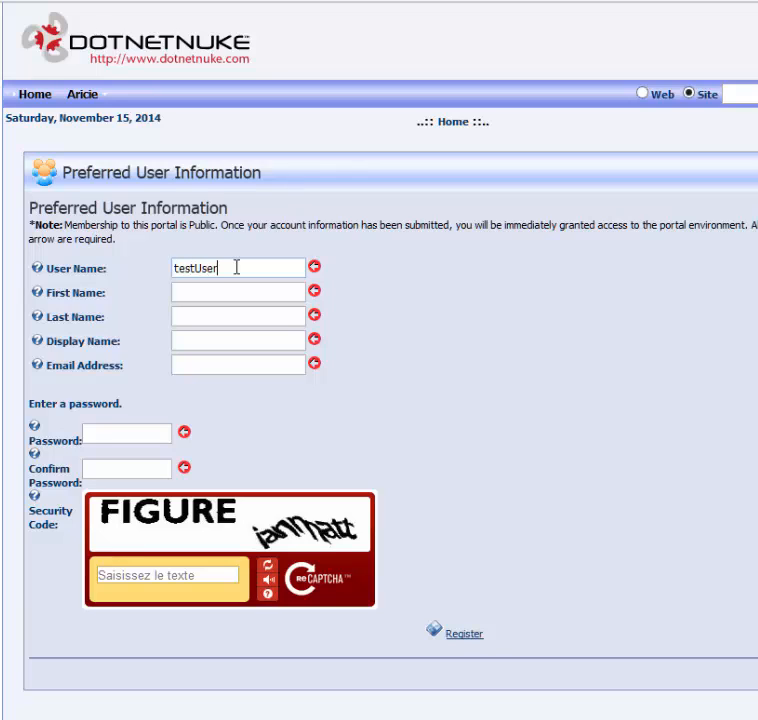
key("ctrl+a")
key("ctrl+c")
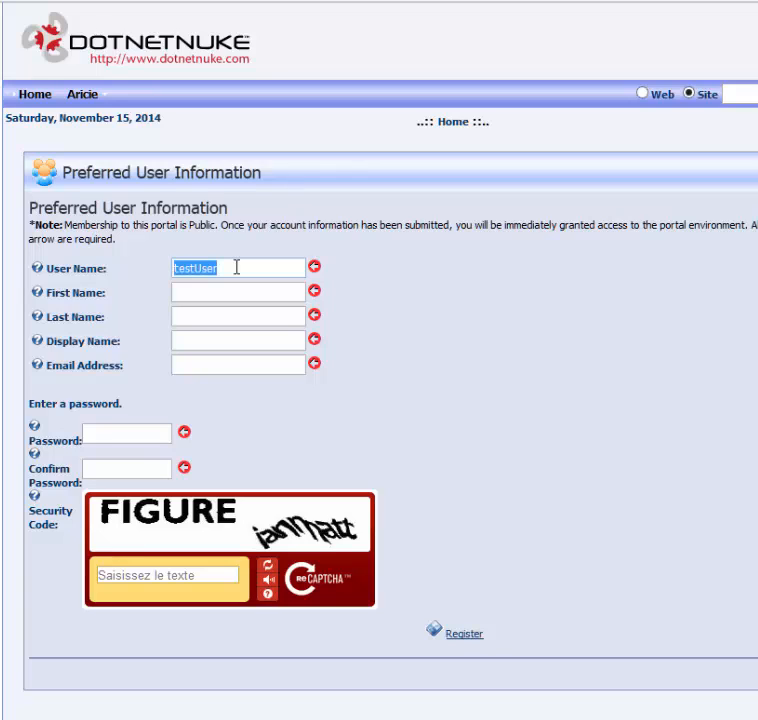
left_click(188, 296)
key("ctrl+v")
left_click(195, 320)
key("ctrl+v")
left_click(191, 341)
key("ctrl+v")
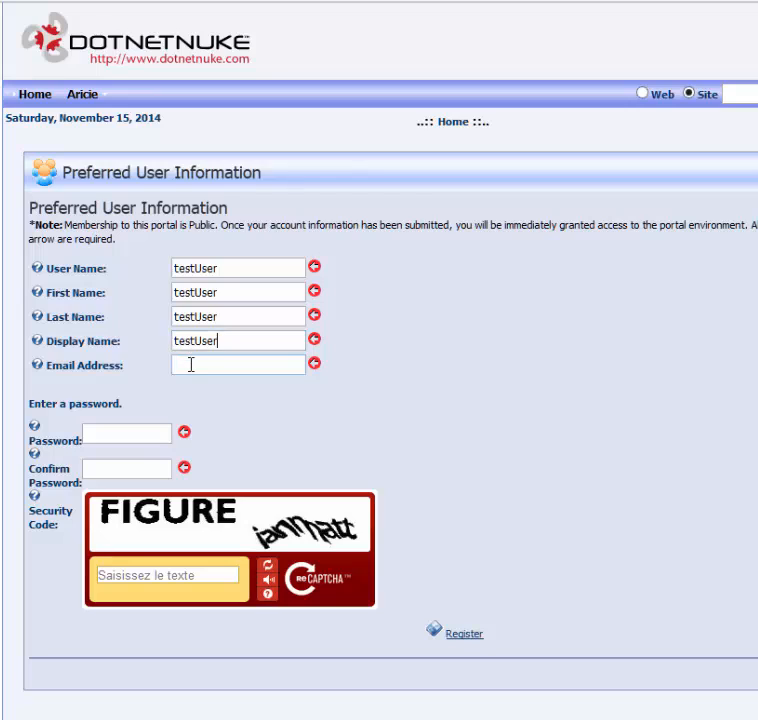
left_click(191, 365)
key("ctrl+v")
type("@")
key("ctrl+v")
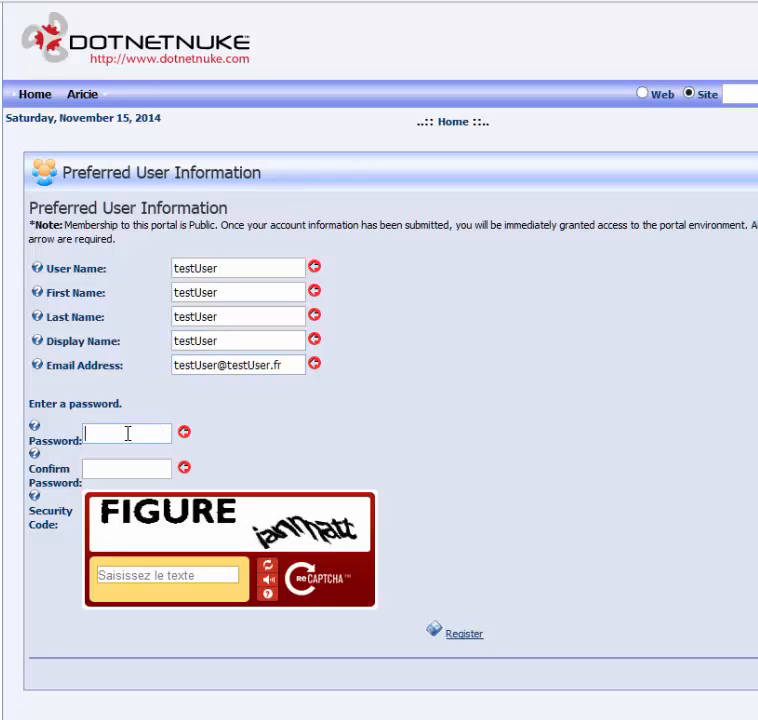
Enter the password, answer the reCAPTCHA with 'FIGURE ianmatt', and submit the registration
key("ctrl+v")
key("ctrl+v")
key("ctrl+v")
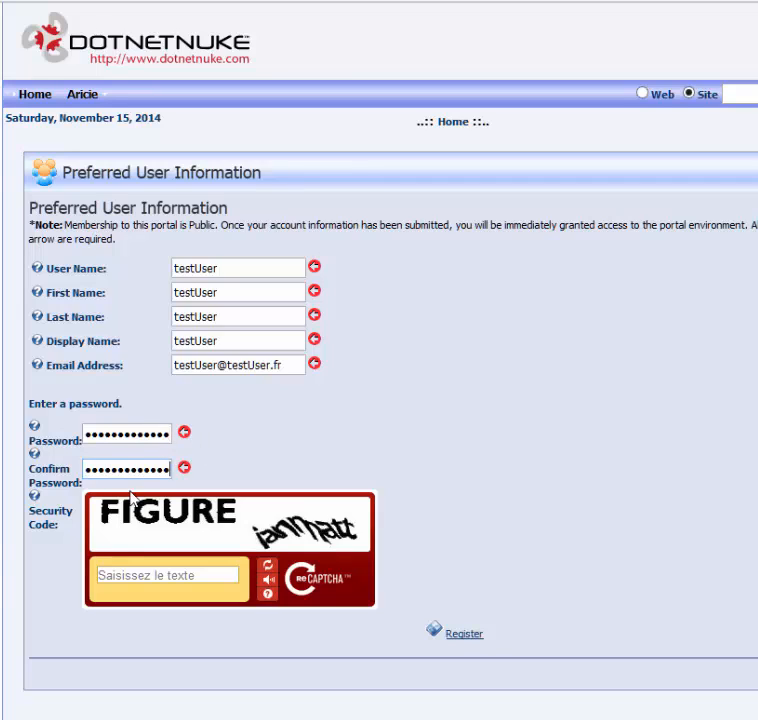
type("FIGURE ianm")
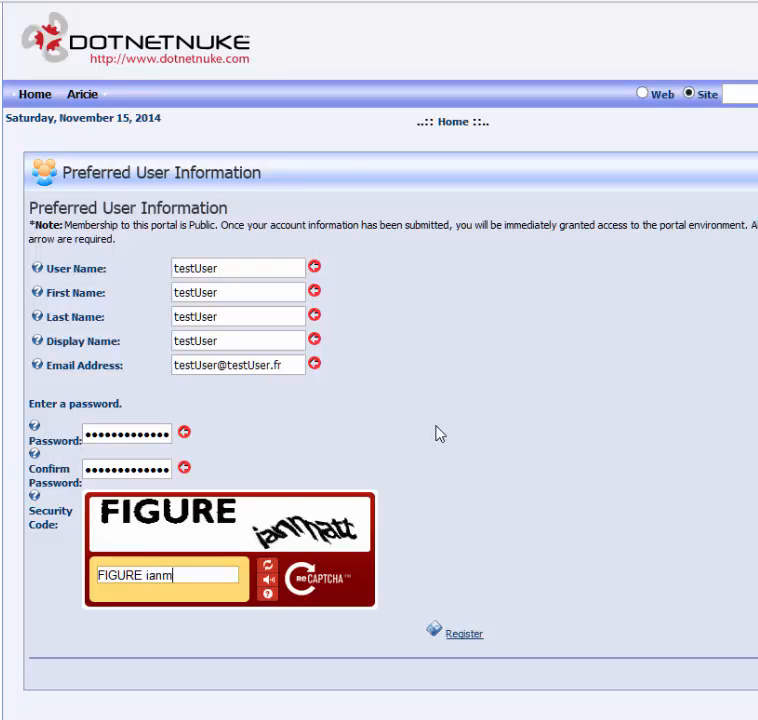
type("att")
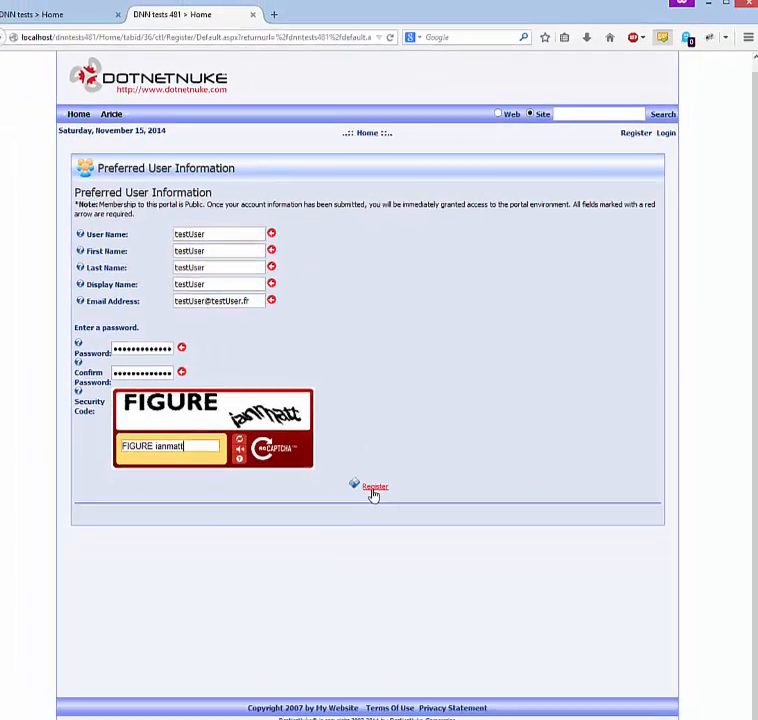
left_click(464, 633)
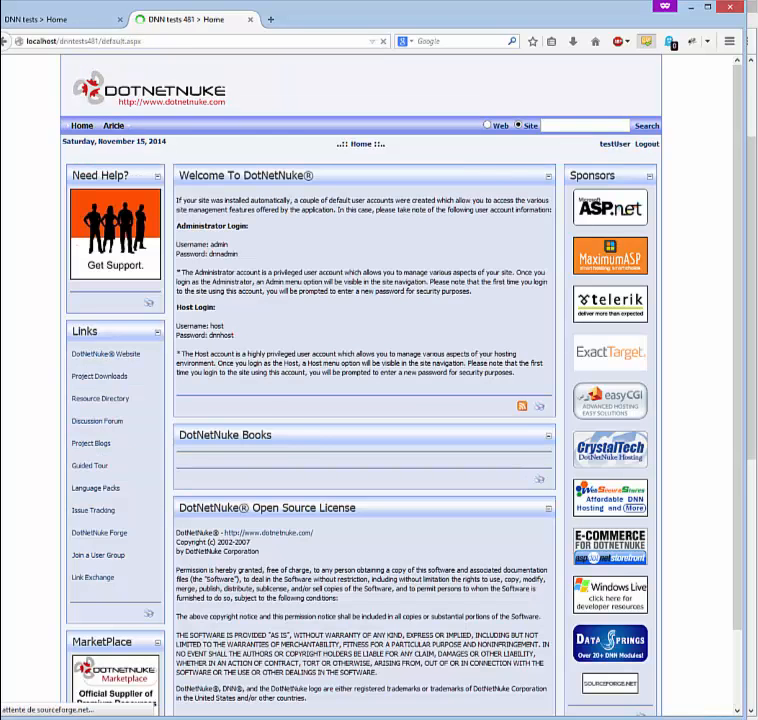